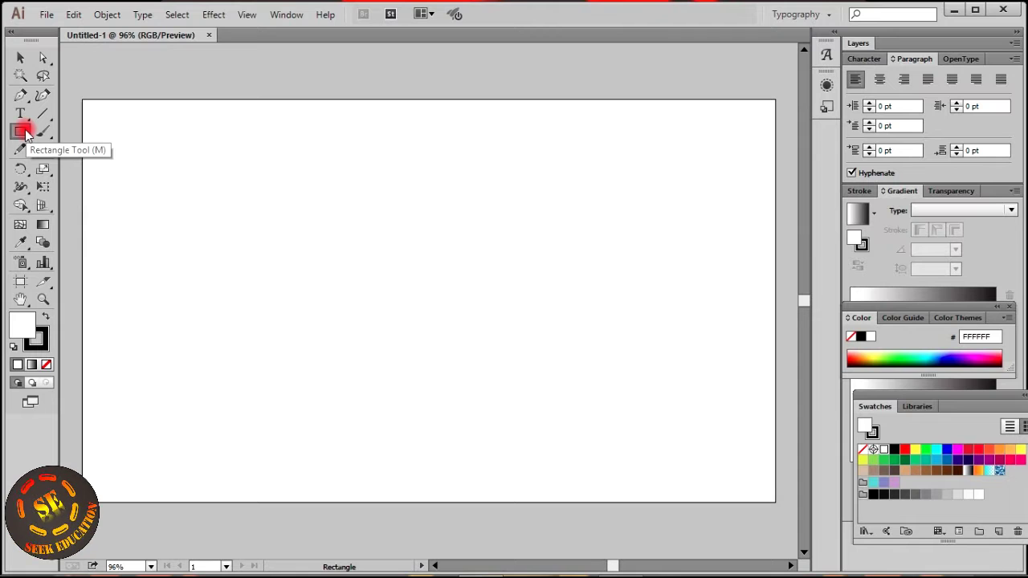
Draw a rectangle at the artboard's top left and a rounded rectangle at top centre
click(26, 135)
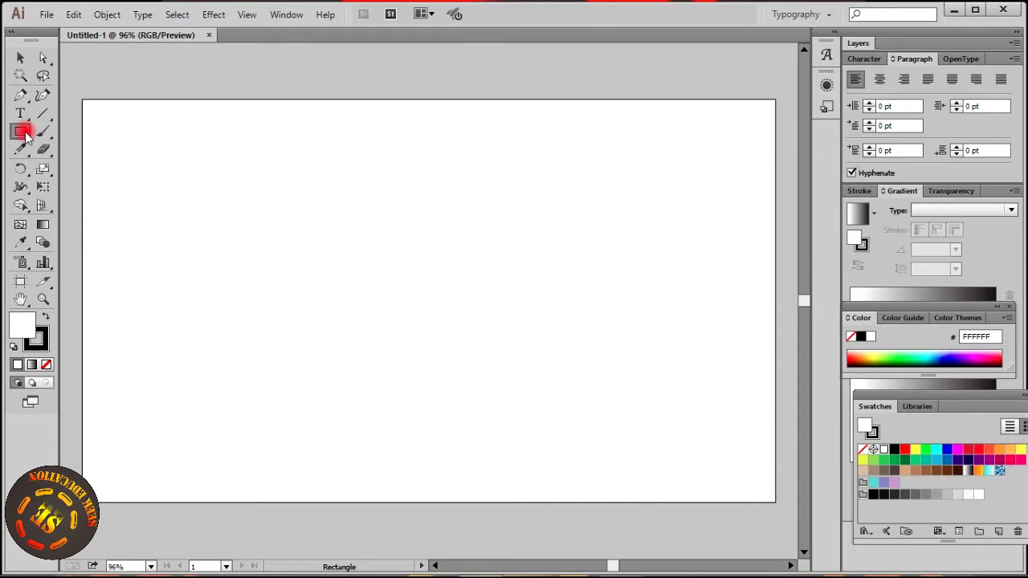
drag(26, 135, 68, 134)
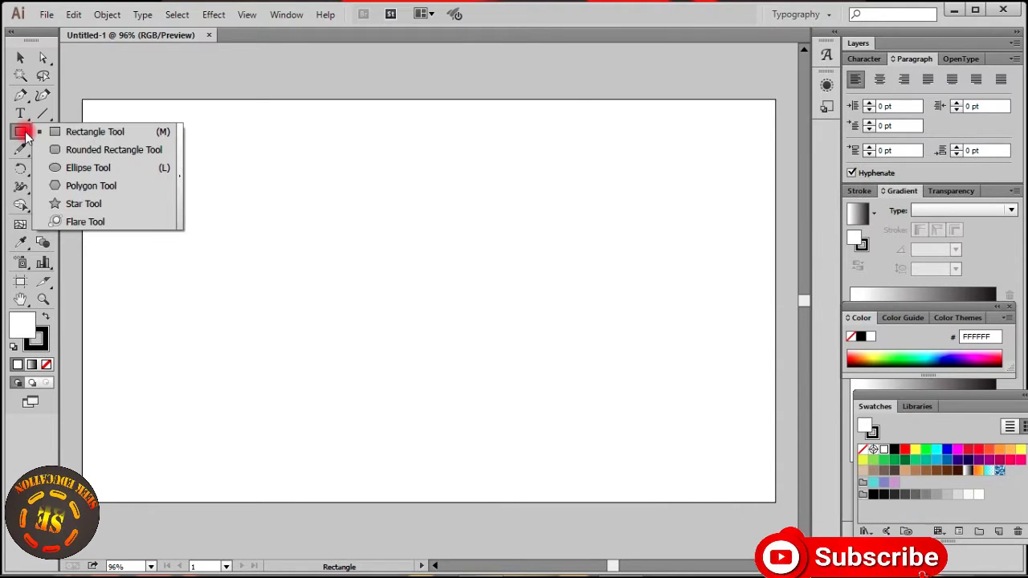
click(68, 133)
drag(126, 139, 274, 300)
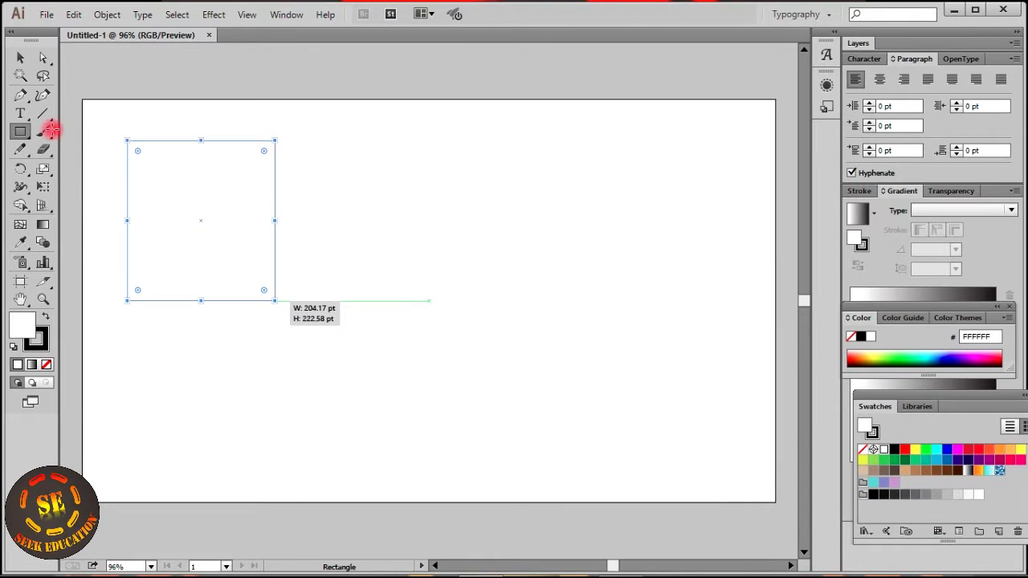
drag(22, 136, 58, 150)
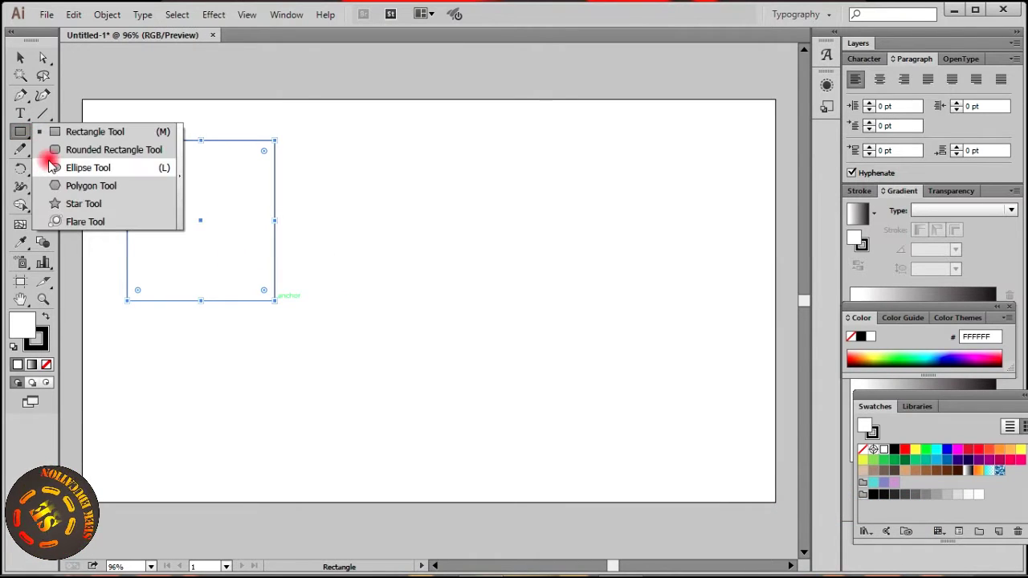
drag(365, 154, 522, 307)
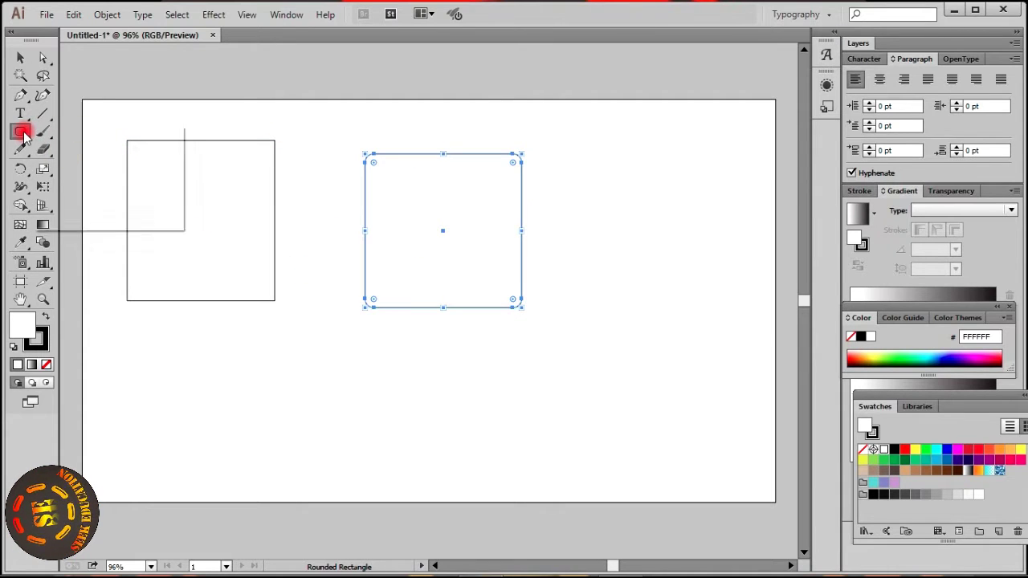
Add a circle at lower left, a hexagon at top right, and a five-pointed star
drag(22, 135, 104, 158)
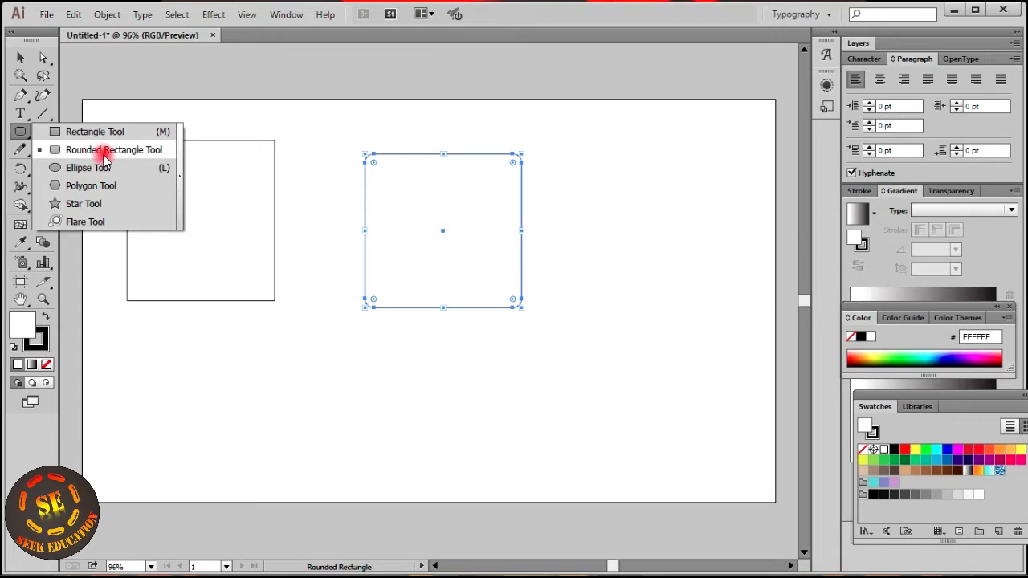
drag(105, 158, 103, 166)
mouse_move(194, 346)
mouse_down()
mouse_move(286, 465)
mouse_move(304, 464)
mouse_up()
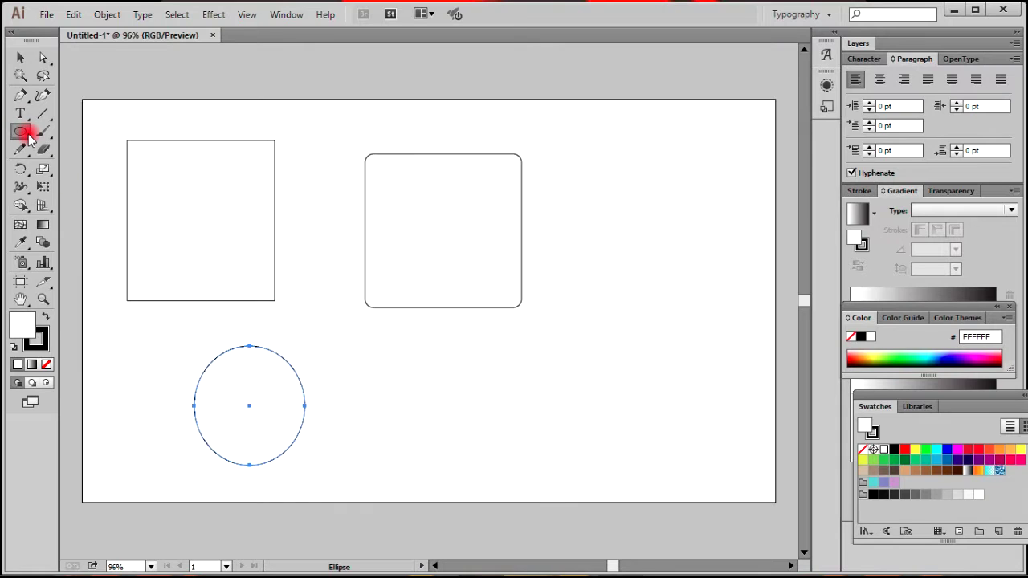
drag(26, 138, 95, 188)
drag(610, 186, 664, 255)
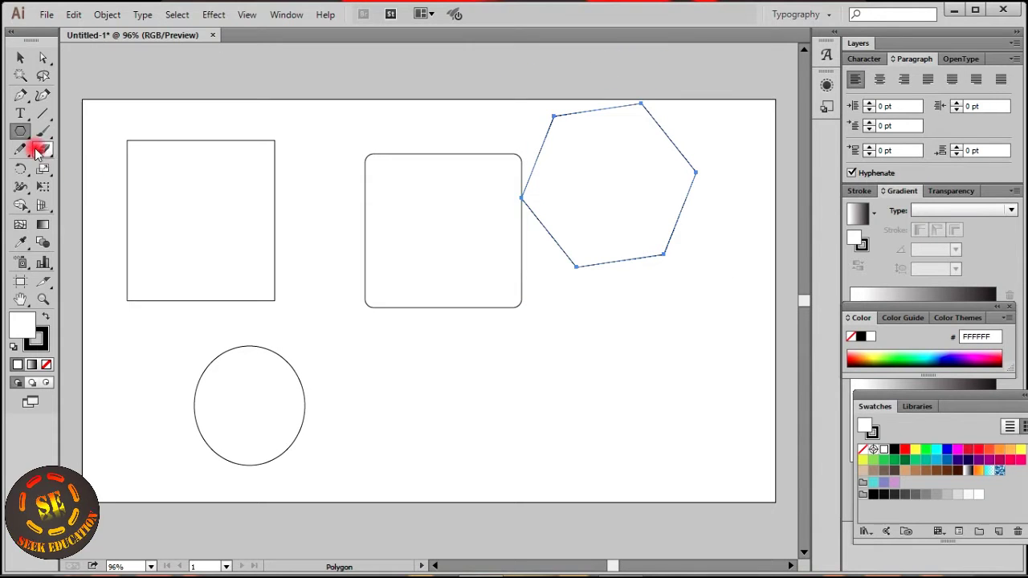
drag(20, 131, 100, 205)
drag(555, 307, 659, 378)
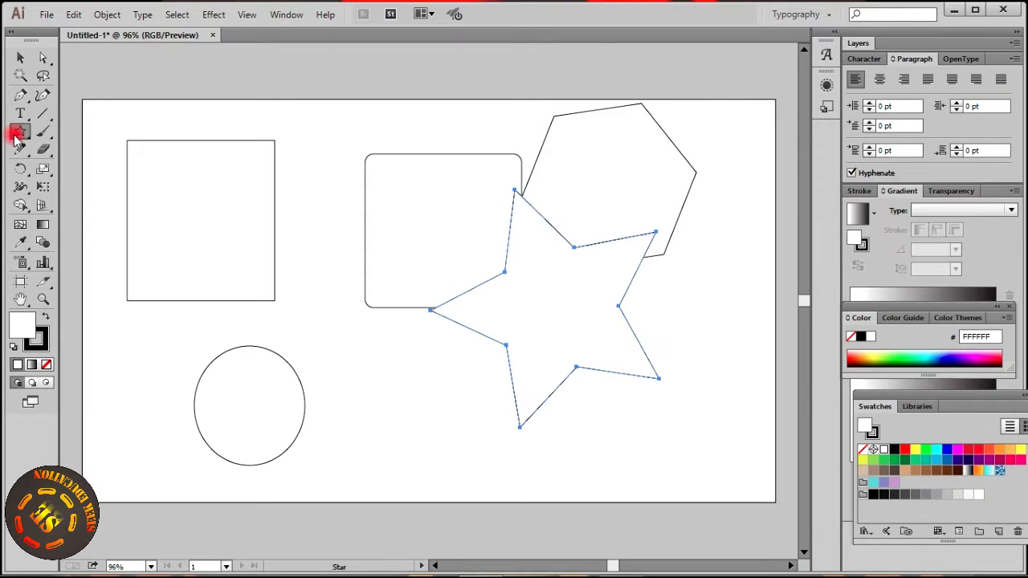
drag(20, 132, 78, 218)
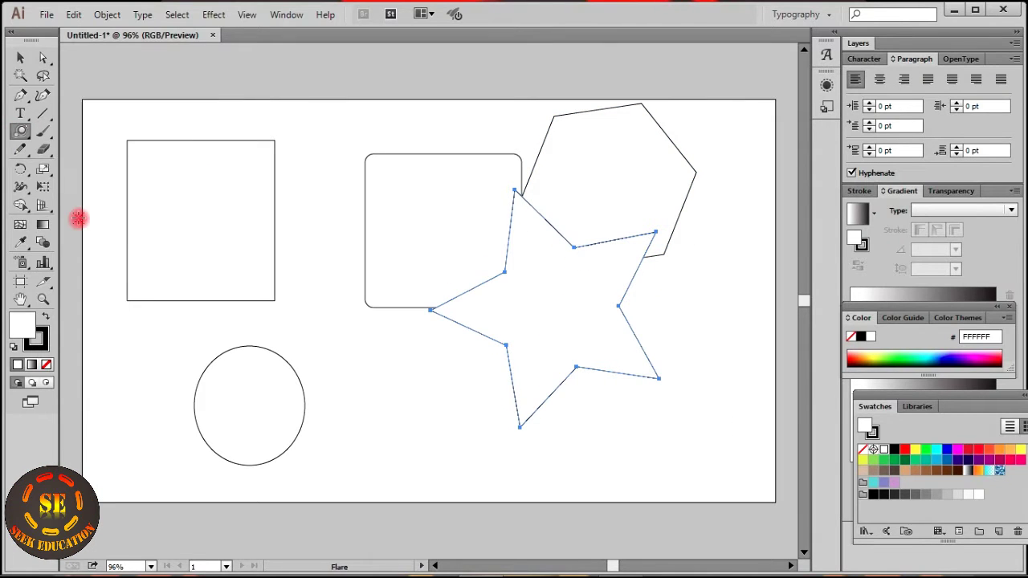
Add a lens flare and move it down behind the star
drag(308, 190, 356, 248)
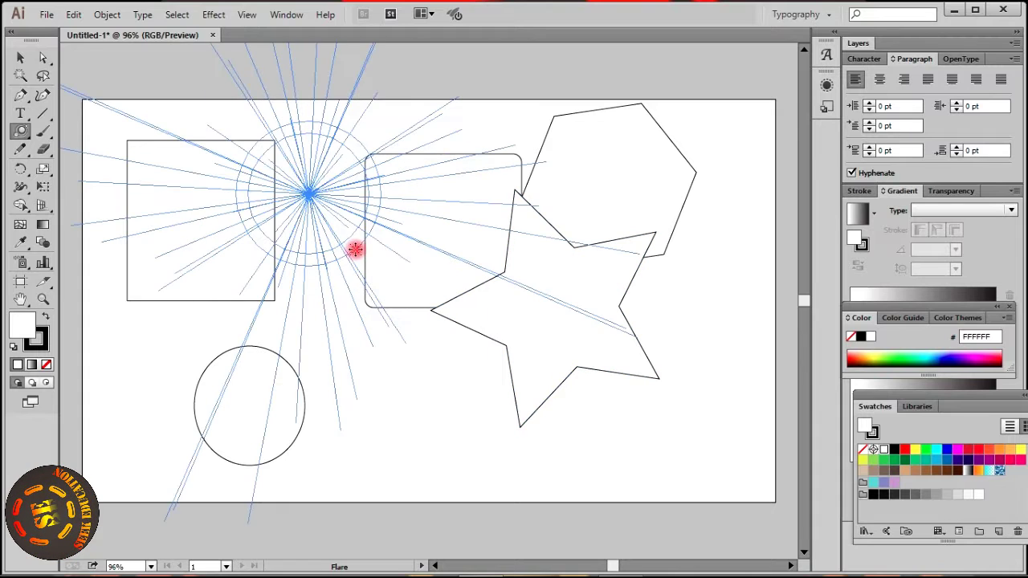
click(20, 58)
mouse_move(317, 193)
mouse_down()
mouse_move(541, 312)
mouse_move(550, 296)
mouse_up()
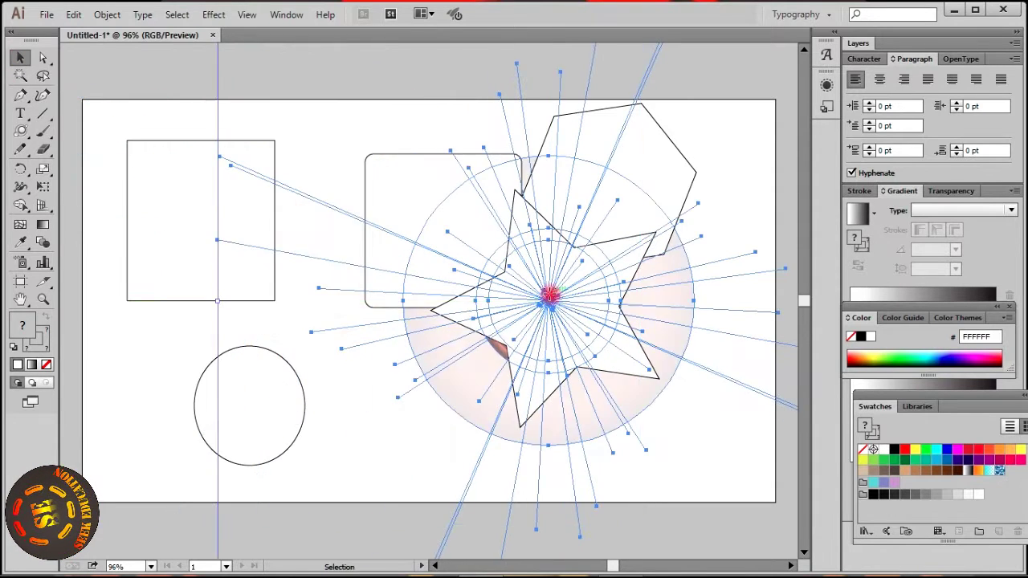
Marquee-select all the shapes and the flare, then delete them
click(119, 366)
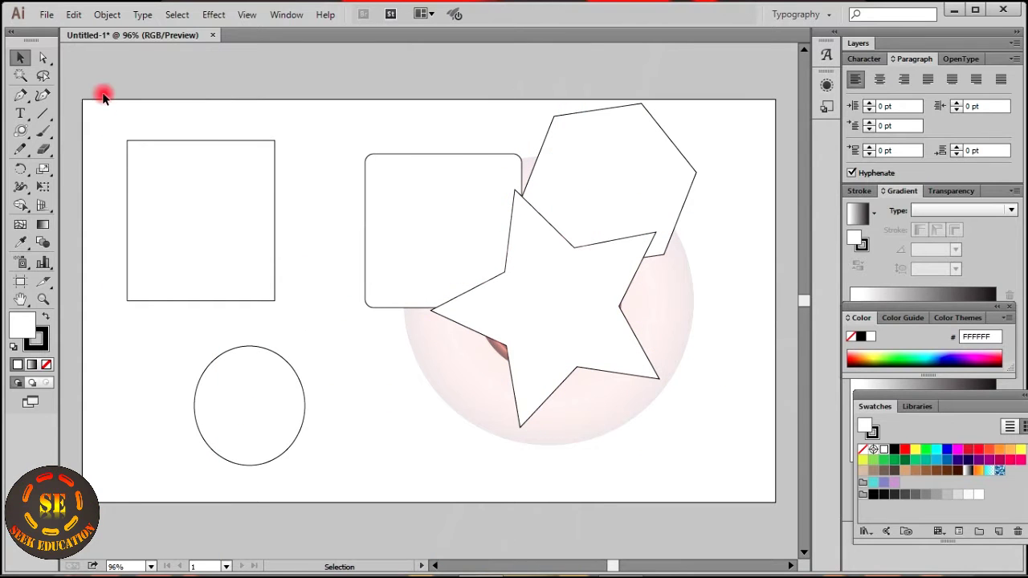
mouse_move(181, 157)
mouse_down()
mouse_move(760, 484)
mouse_move(741, 436)
mouse_up()
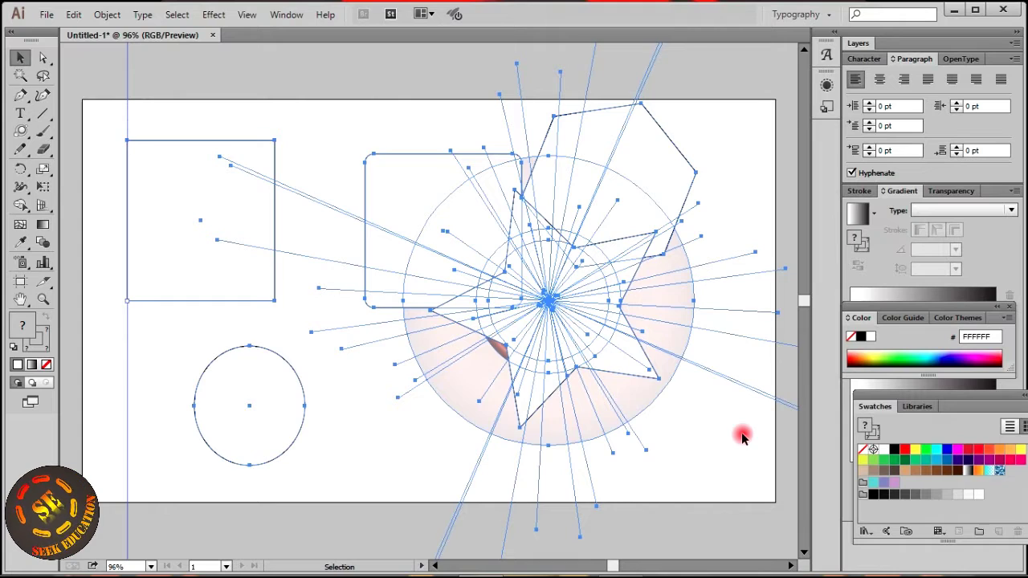
key(Delete)
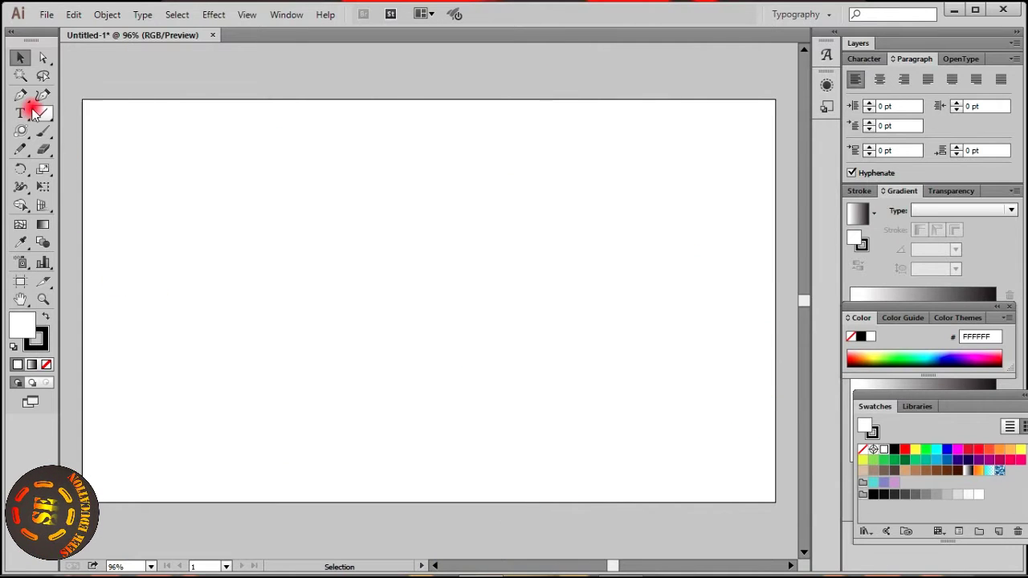
Draw a five-pointed star and move it toward the artboard centre
click(23, 131)
drag(27, 135, 95, 143)
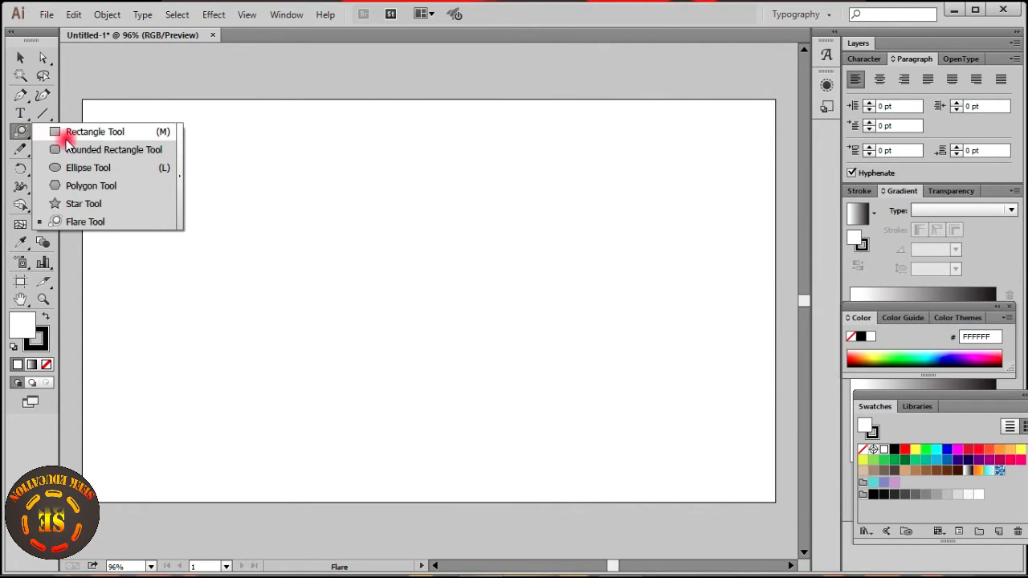
click(116, 203)
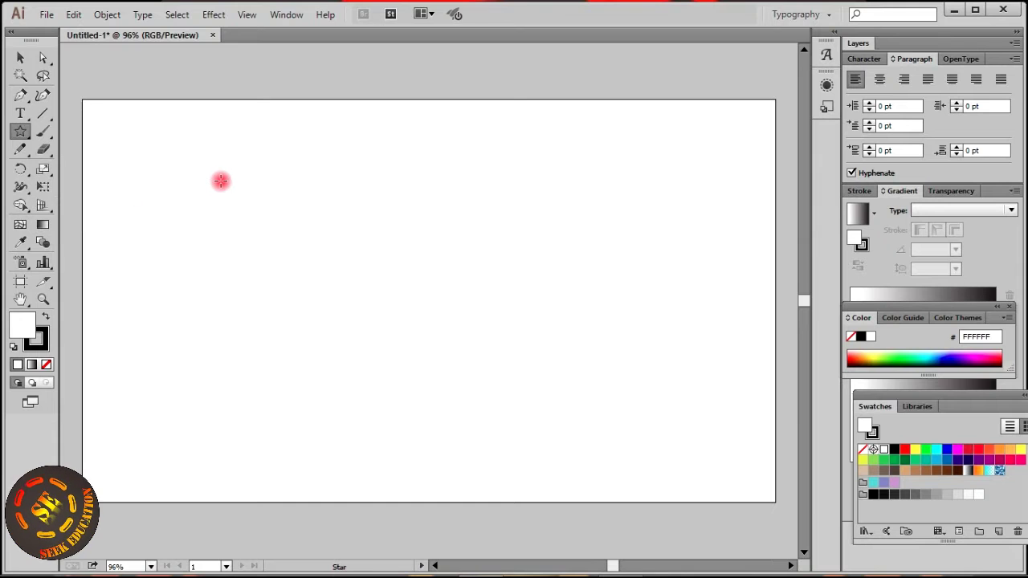
drag(229, 179, 330, 248)
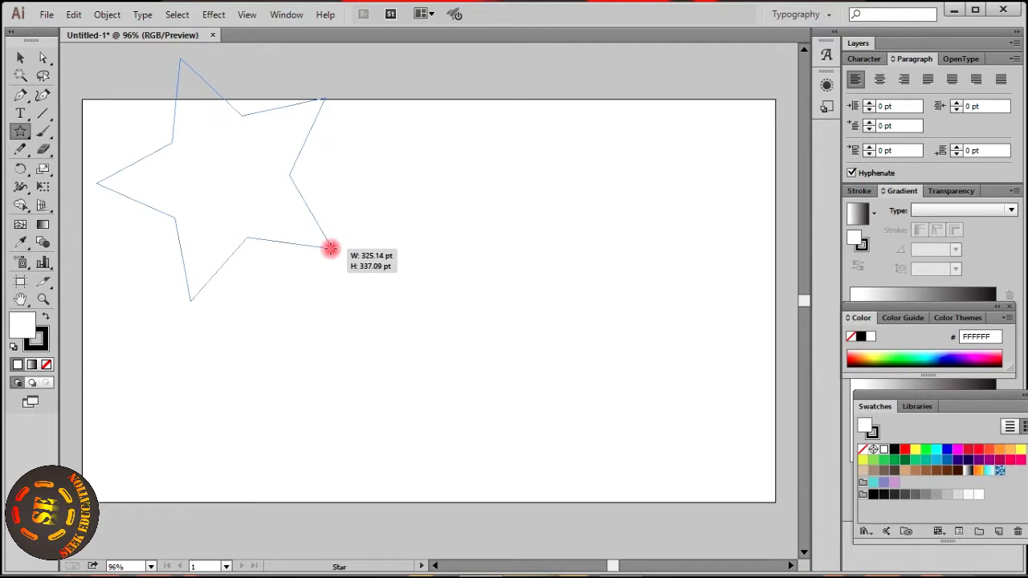
click(21, 58)
mouse_move(259, 204)
mouse_down()
mouse_move(281, 203)
mouse_move(390, 257)
mouse_up()
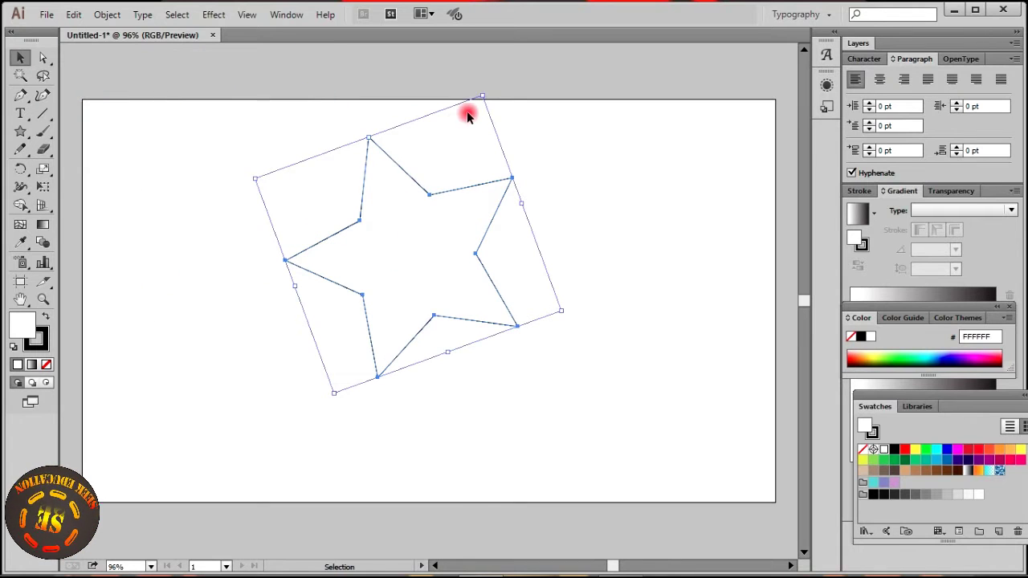
drag(464, 221, 465, 261)
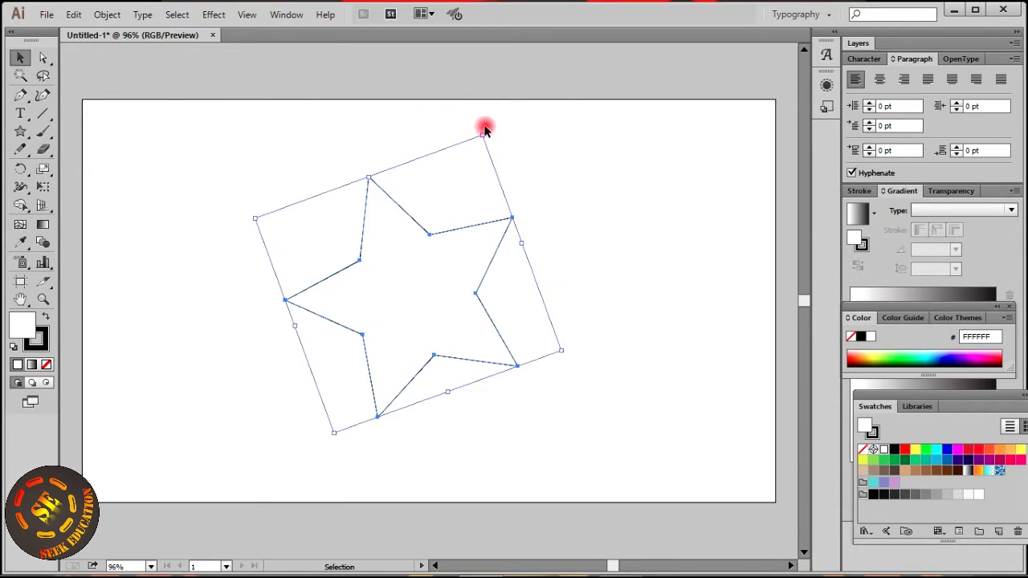
Rotate the star so one point faces straight up
click(485, 135)
click(425, 270)
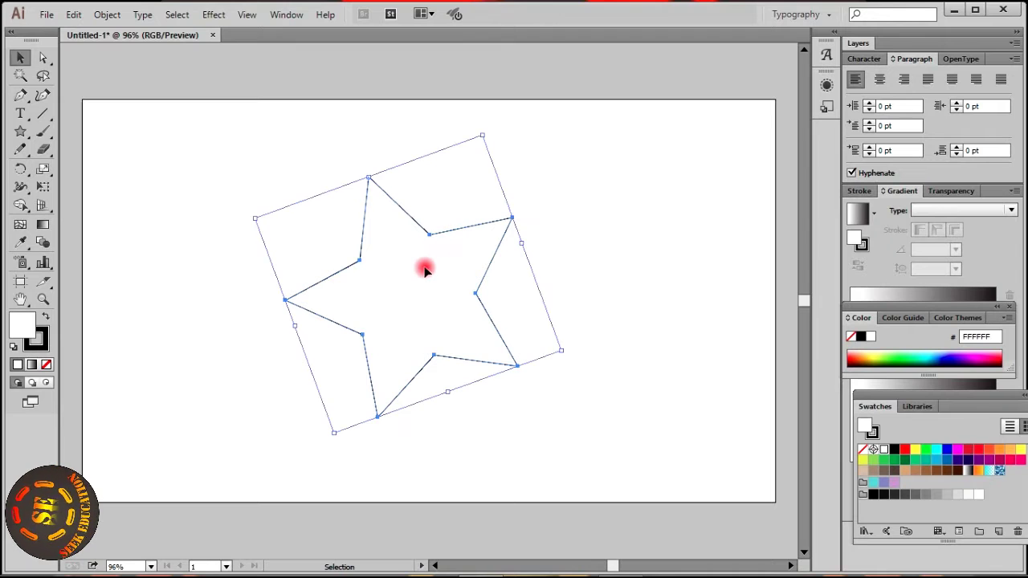
drag(484, 130, 516, 163)
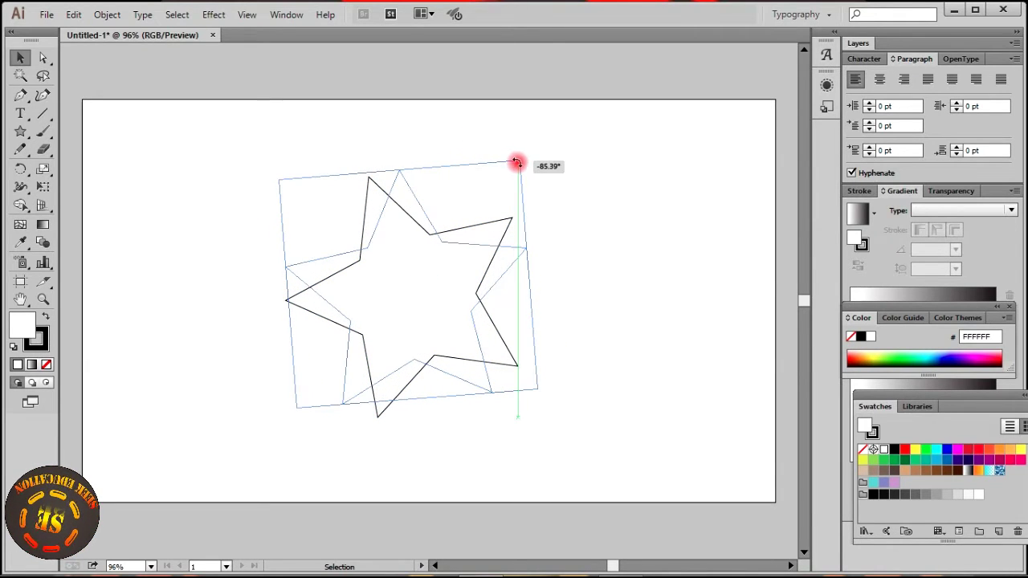
drag(516, 162, 526, 170)
click(554, 239)
Fill the star with solid blue, check its context menu, then deselect it
click(447, 242)
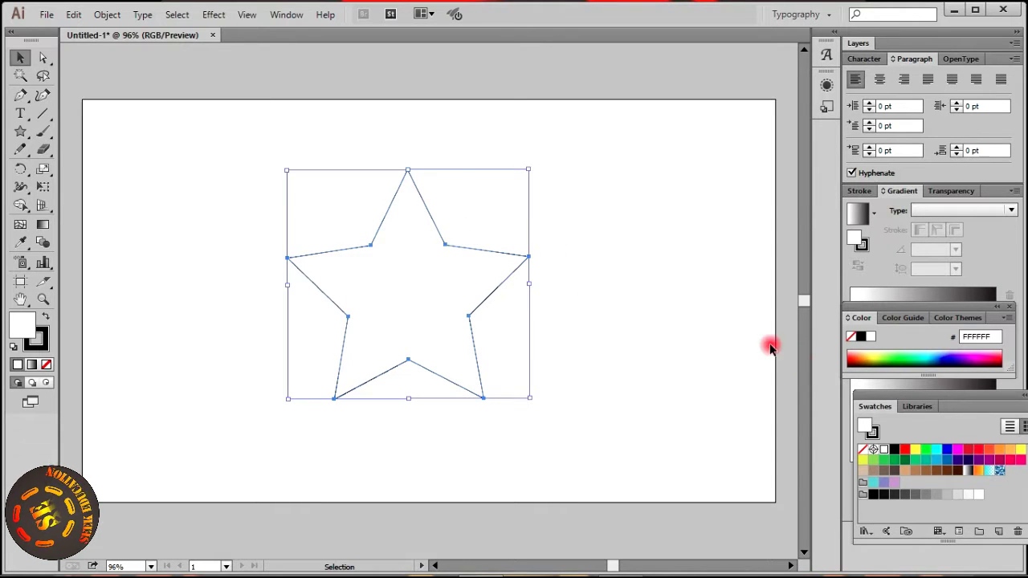
click(948, 450)
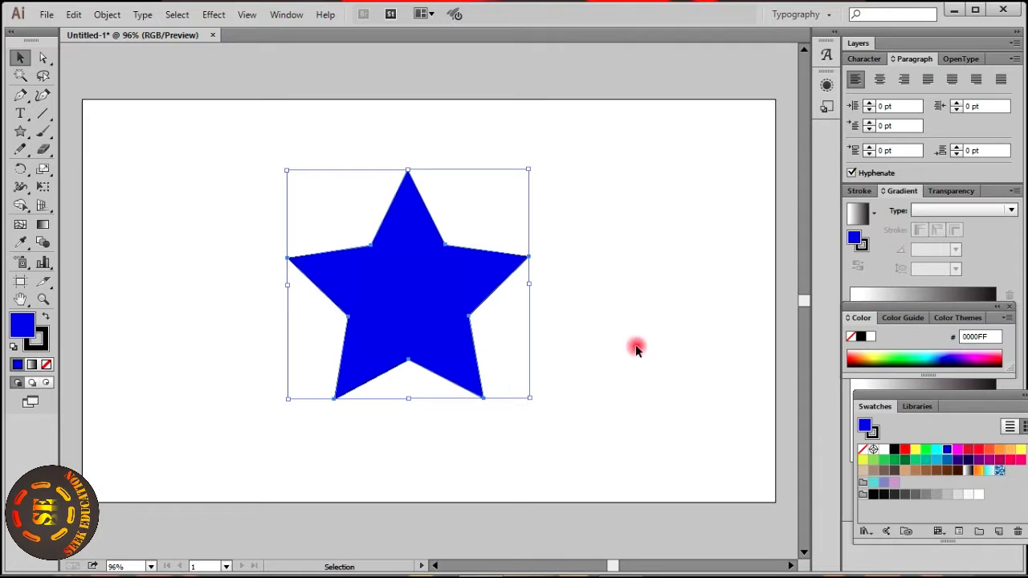
click(529, 171)
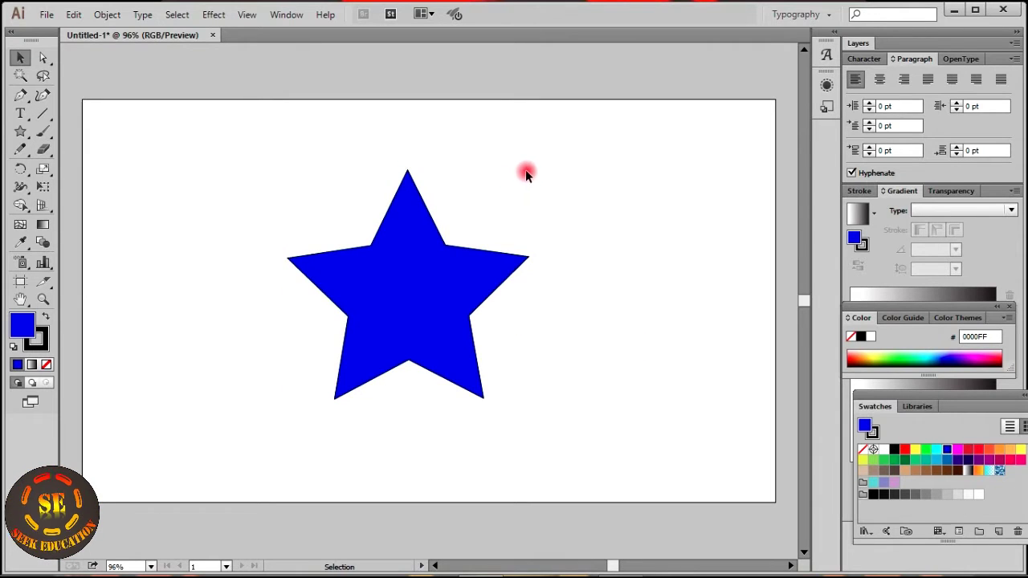
click(431, 245)
right_click(432, 246)
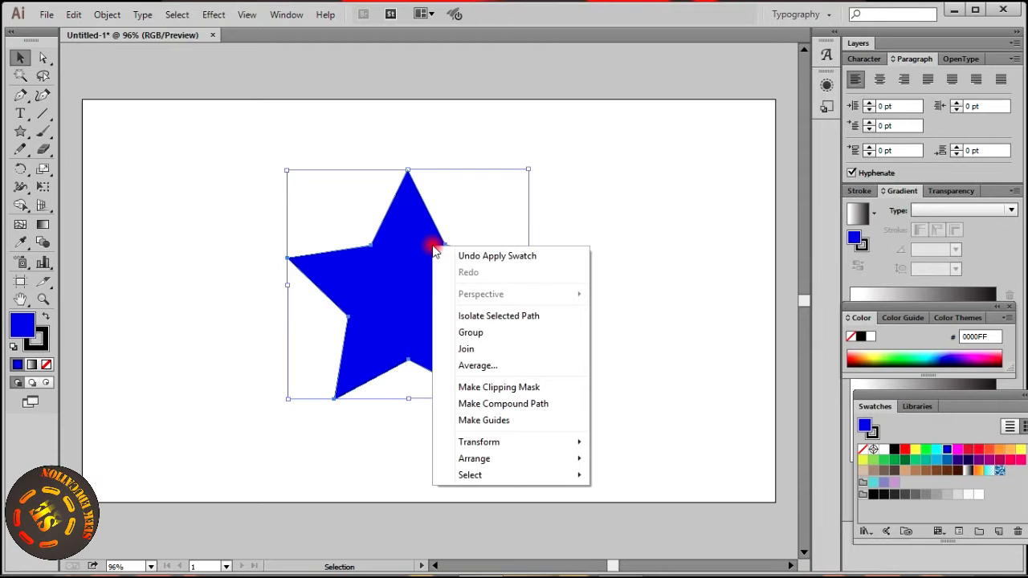
click(432, 247)
click(187, 213)
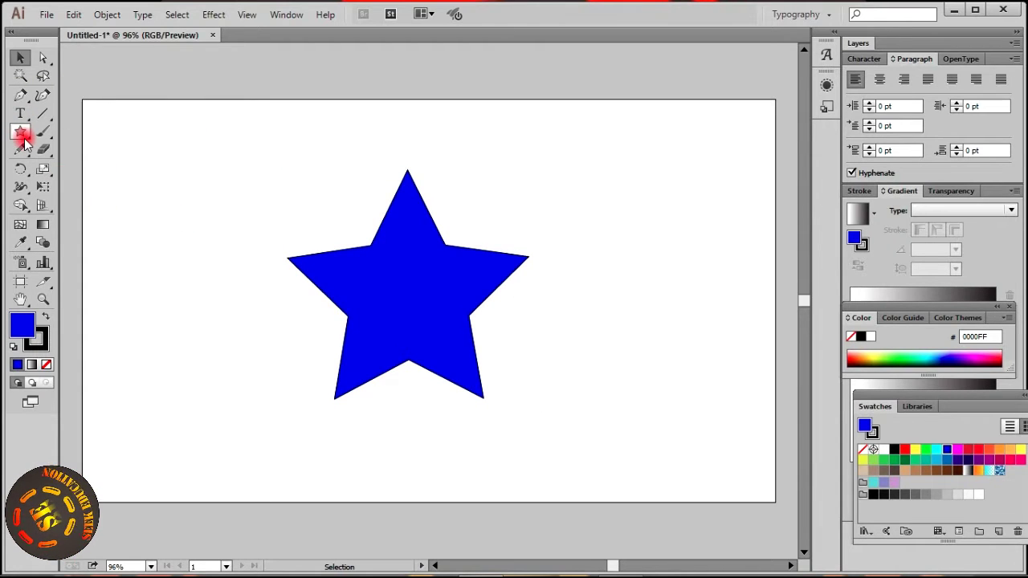
Draw an ellipse, move it onto the star's centre, and fill it red
drag(22, 132, 38, 153)
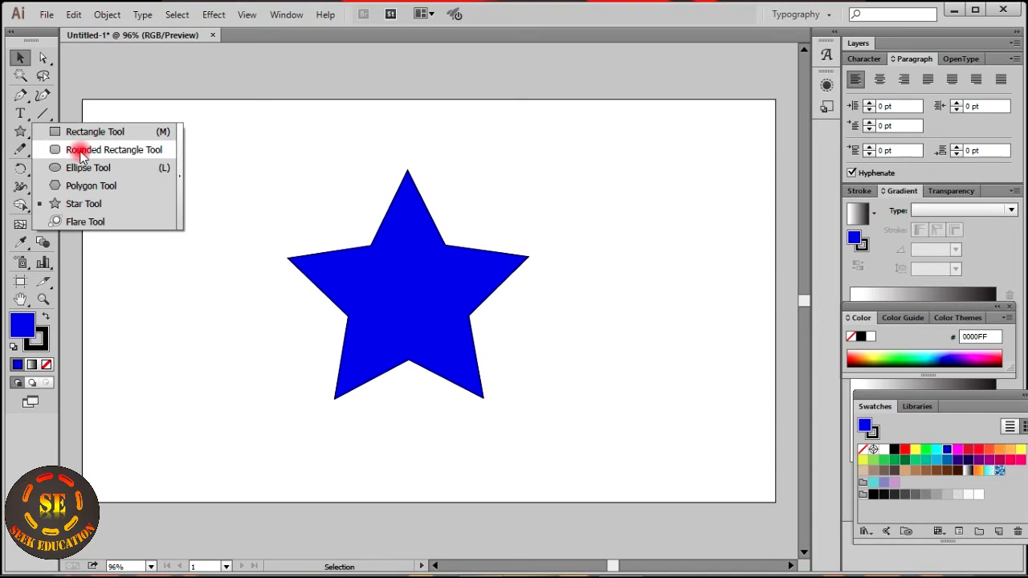
drag(39, 153, 97, 167)
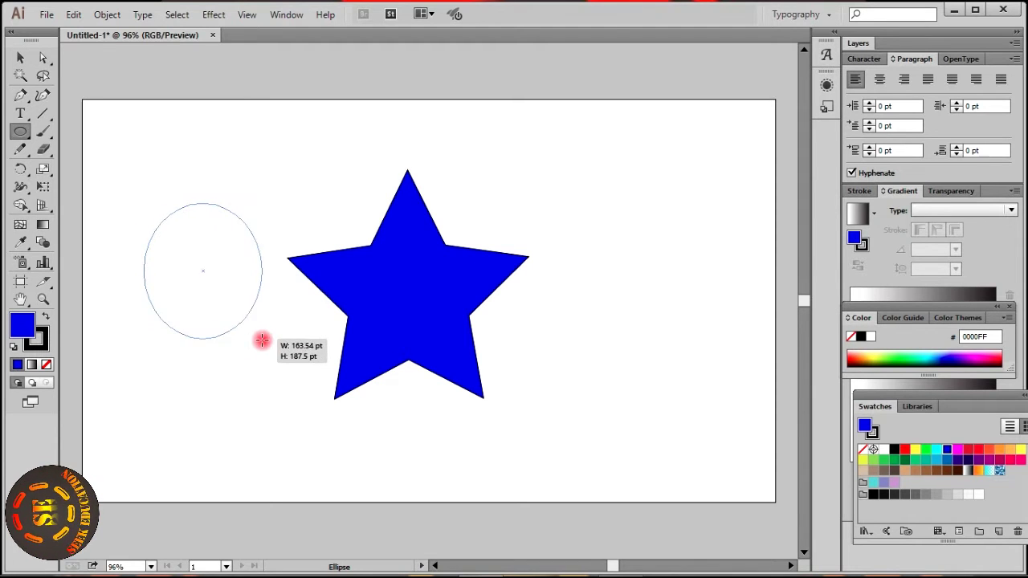
drag(143, 203, 269, 343)
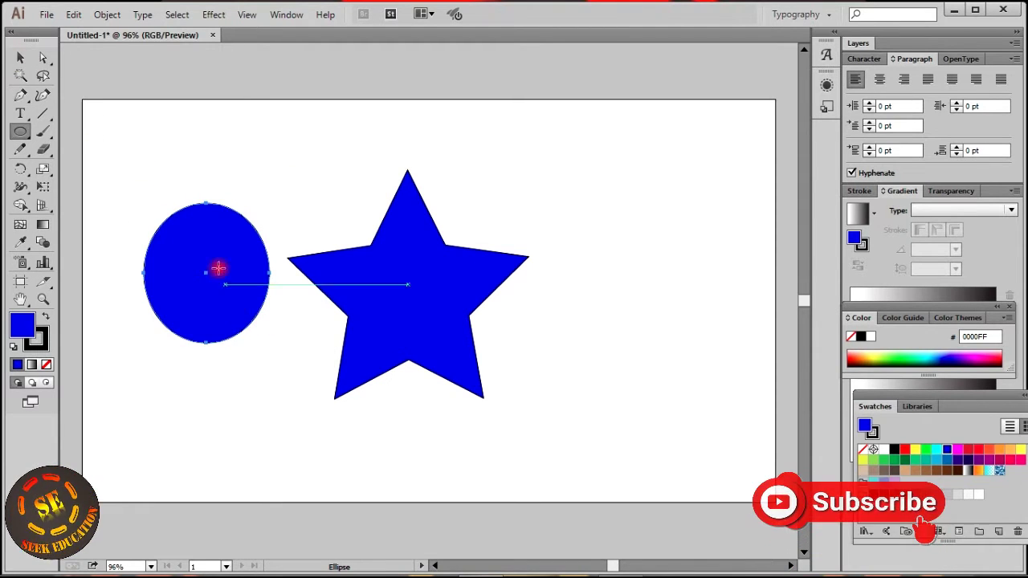
click(18, 56)
drag(207, 268, 410, 294)
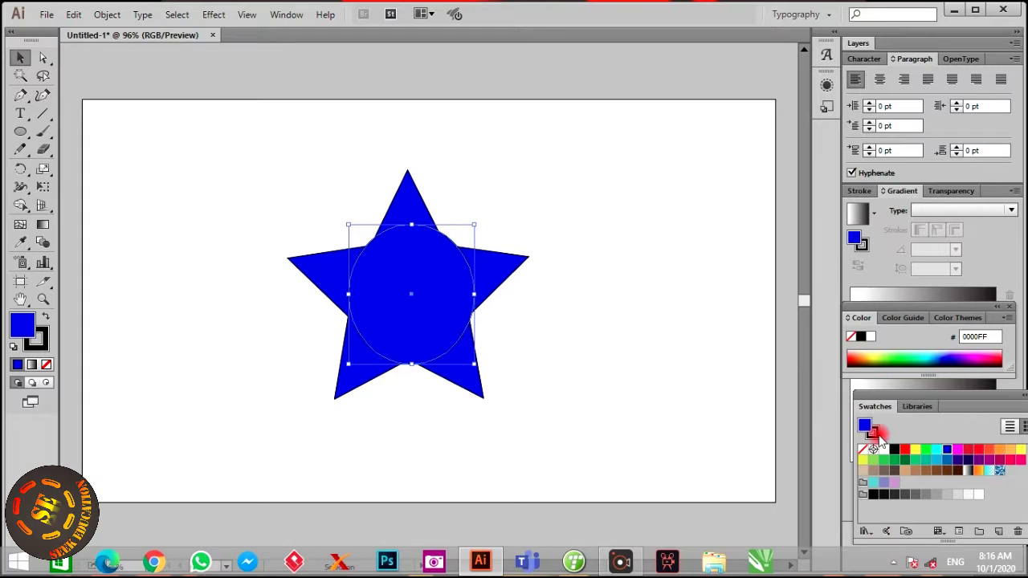
click(906, 451)
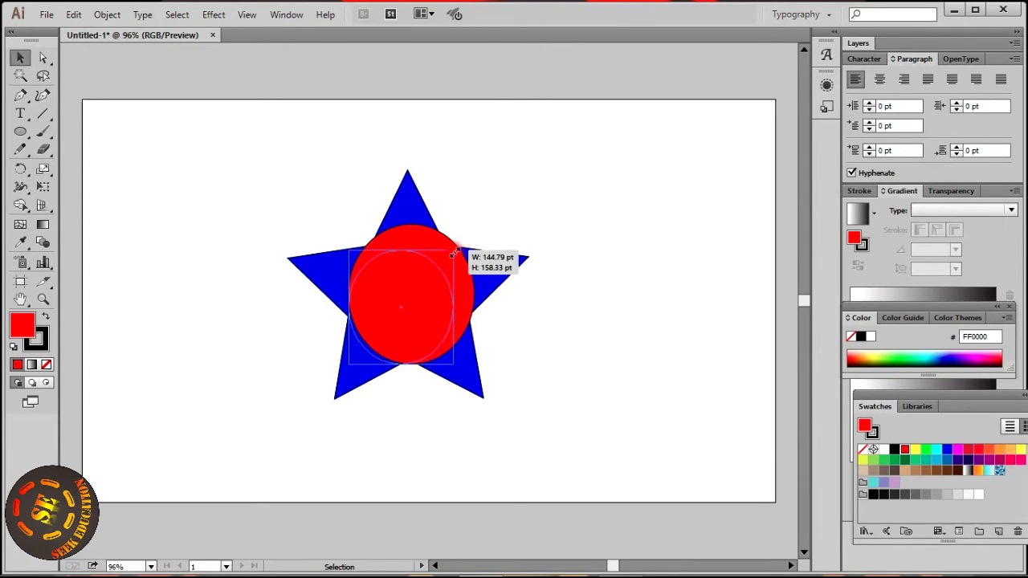
Shrink the red circle to fit centred inside the star, and recolour the star yellow
drag(476, 222, 454, 250)
drag(394, 312, 400, 303)
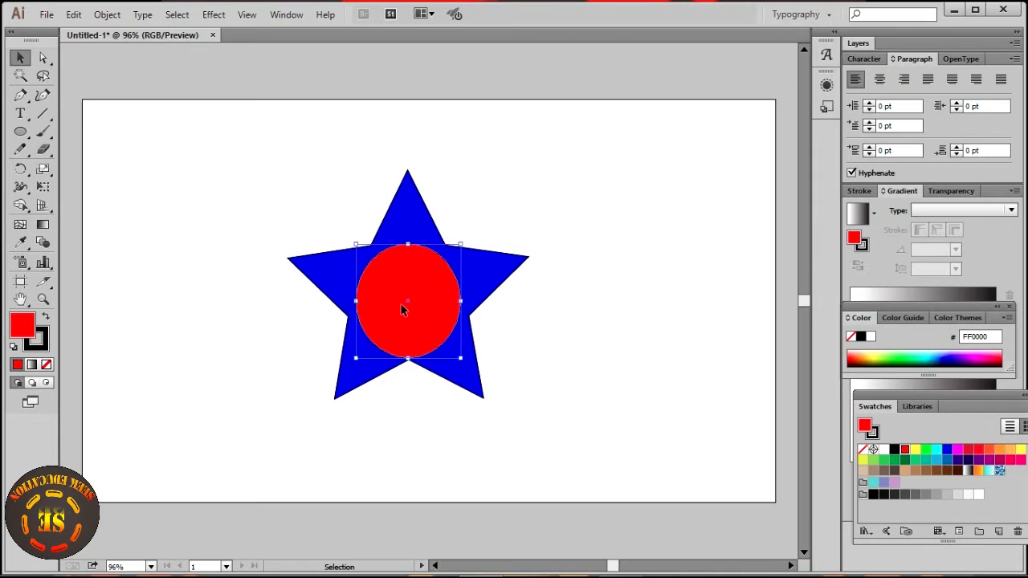
click(546, 334)
drag(409, 300, 410, 293)
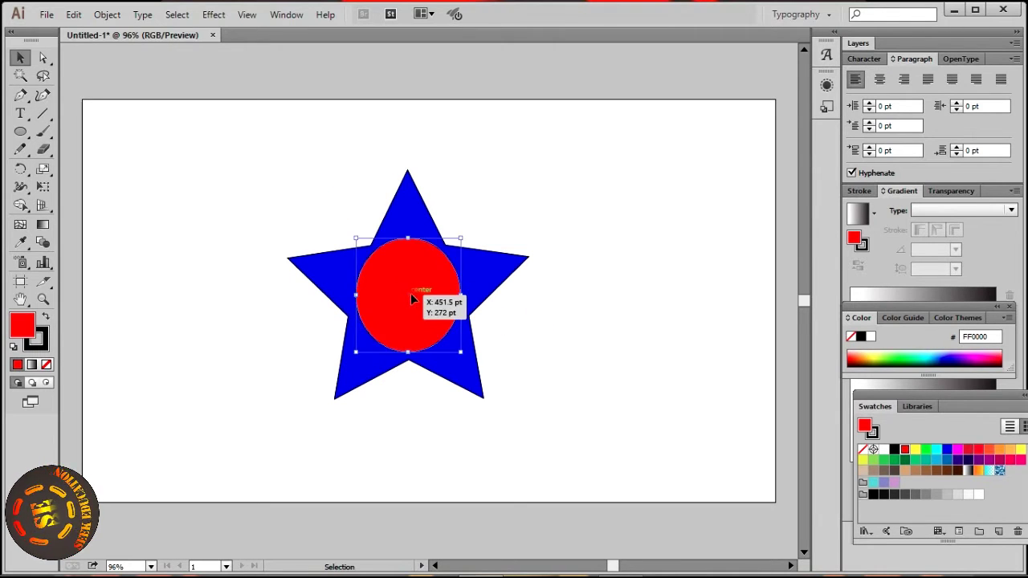
click(542, 210)
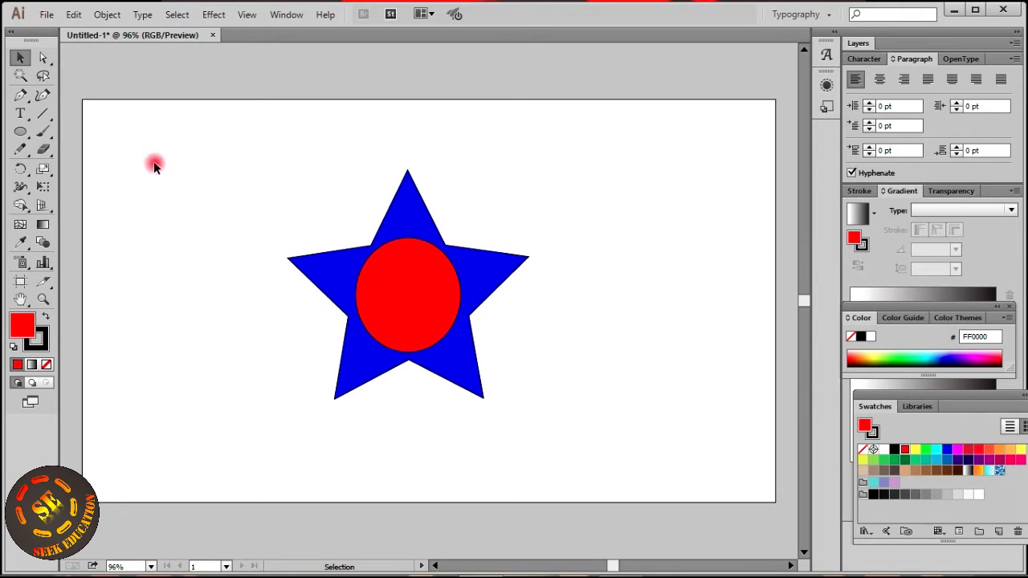
click(327, 263)
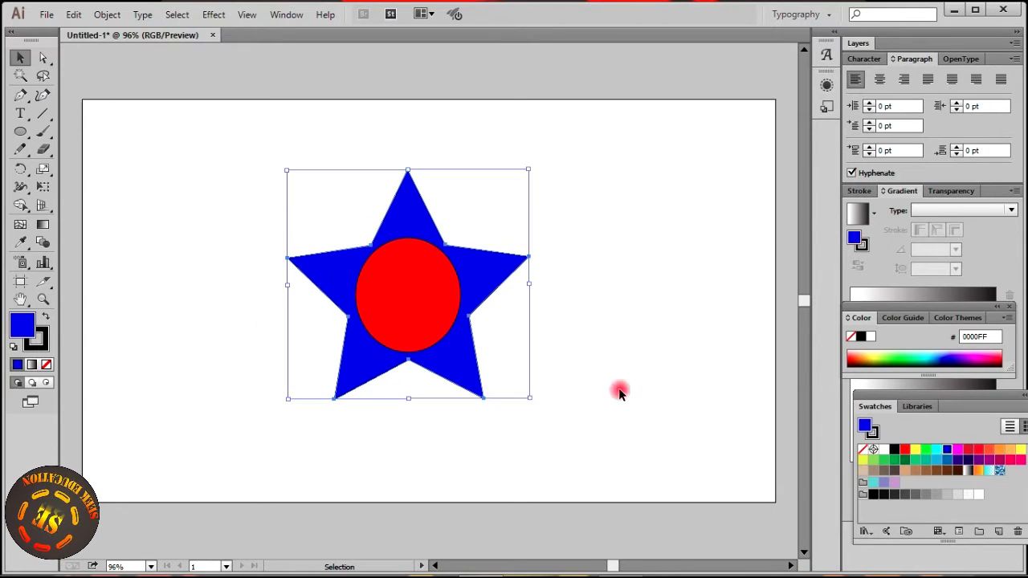
click(914, 450)
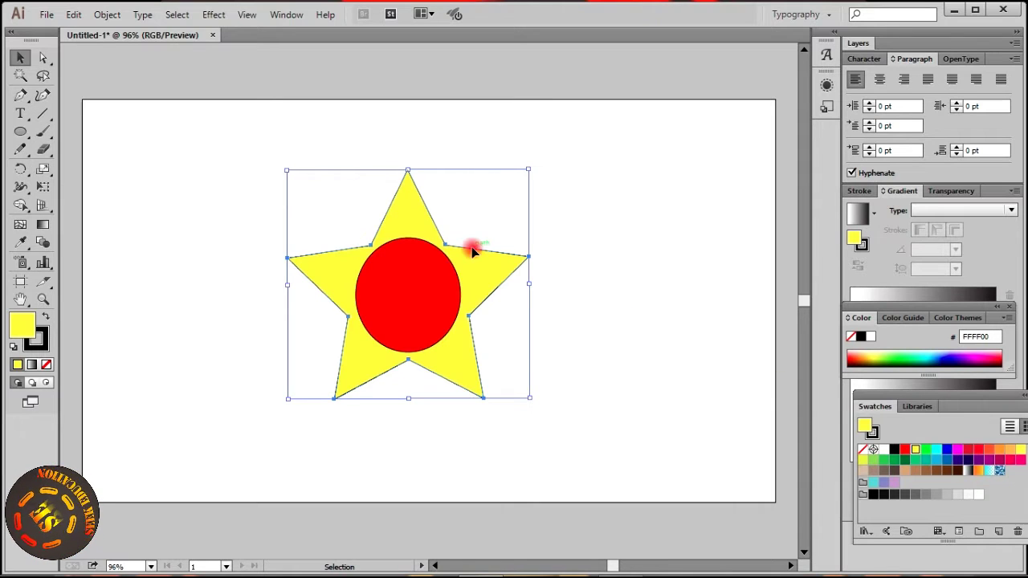
Select the yellow star and red circle together and drag them to the artboard's upper left
click(571, 234)
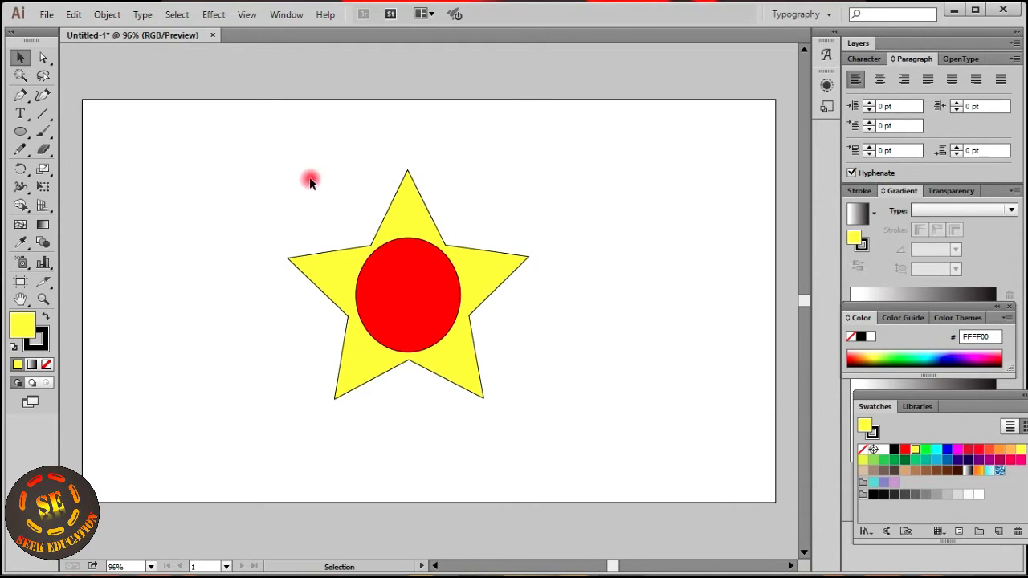
drag(212, 165, 621, 463)
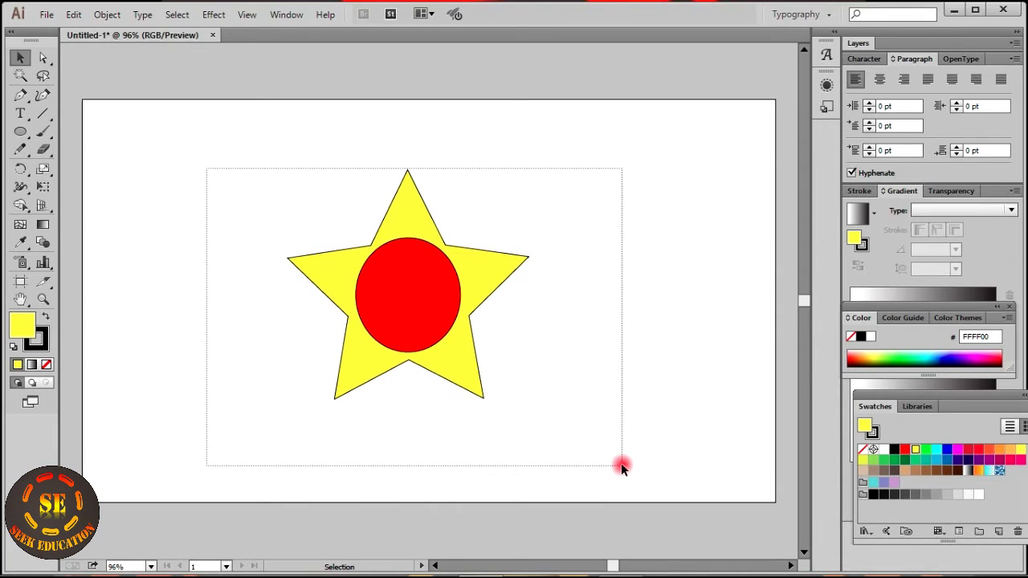
drag(621, 463, 621, 462)
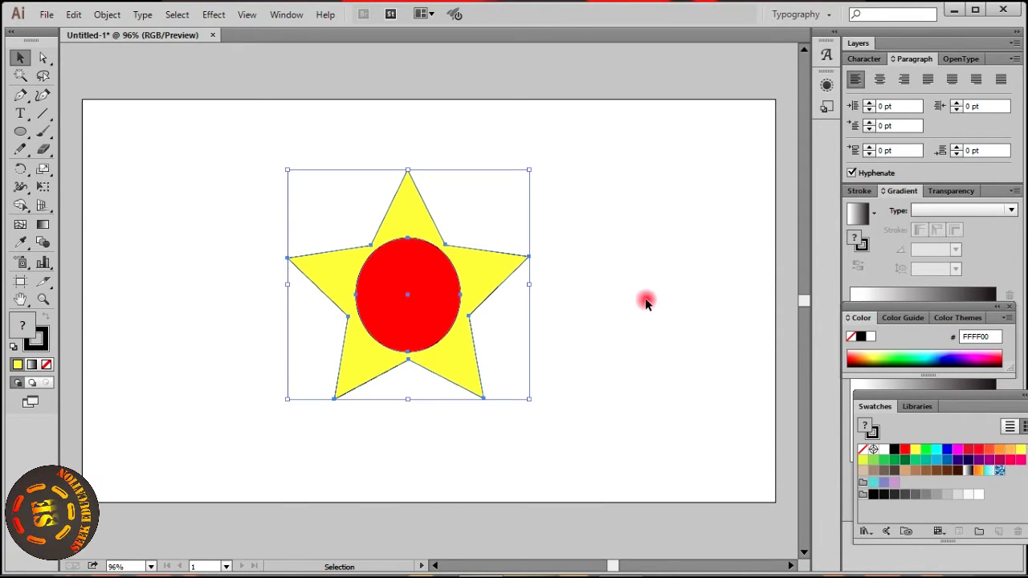
key(a)
key(v)
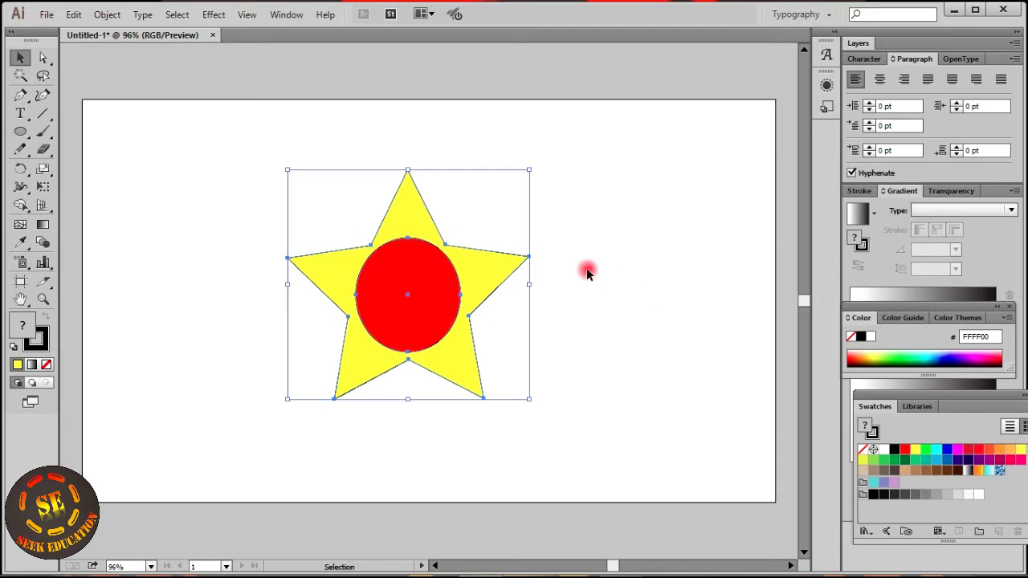
click(477, 236)
mouse_move(419, 209)
mouse_down()
mouse_move(593, 183)
mouse_move(264, 191)
mouse_move(533, 230)
mouse_move(555, 218)
mouse_move(258, 174)
mouse_move(491, 192)
mouse_up()
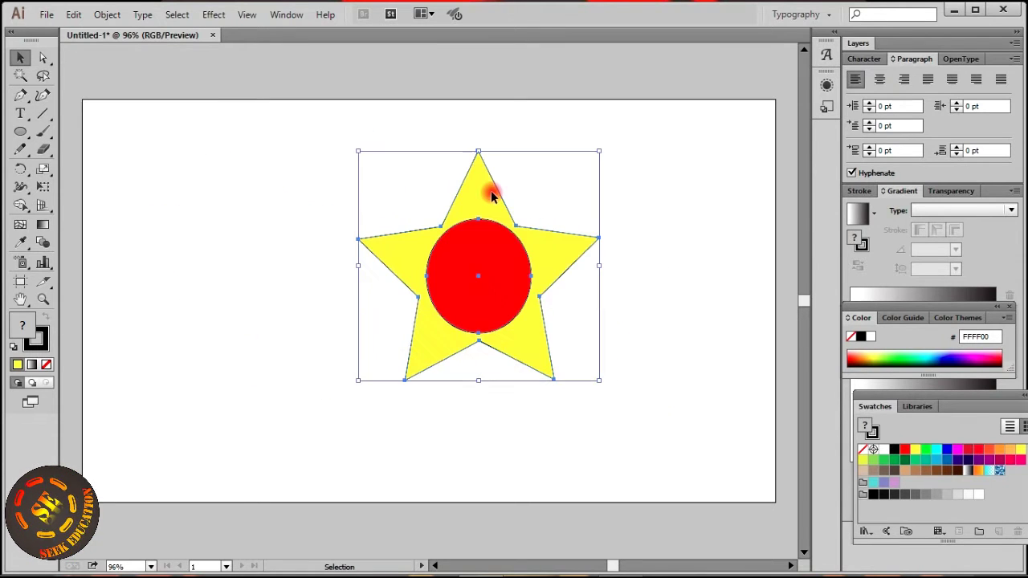
mouse_move(491, 190)
mouse_down()
mouse_move(298, 168)
mouse_move(394, 207)
mouse_move(235, 173)
mouse_up()
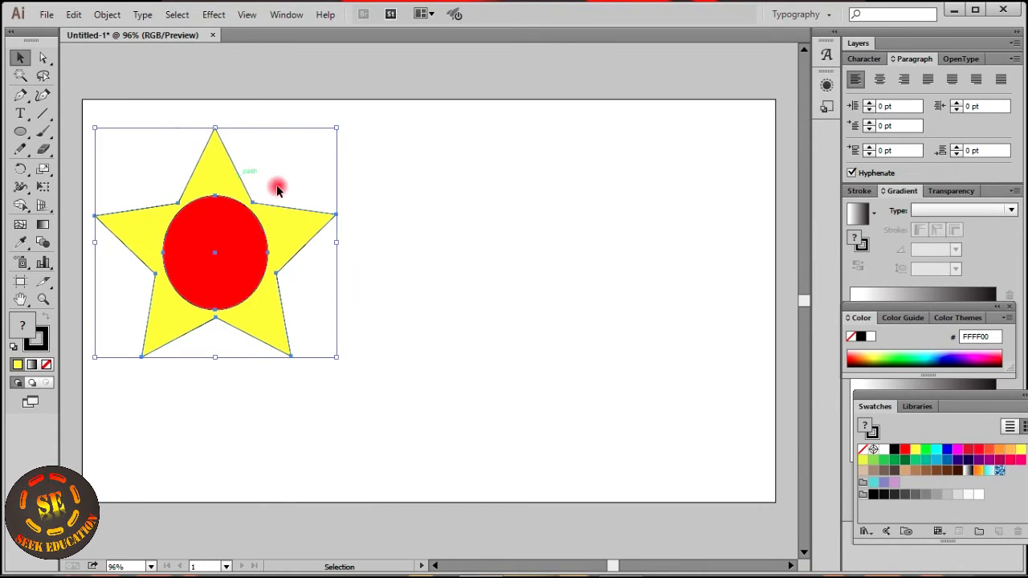
click(438, 222)
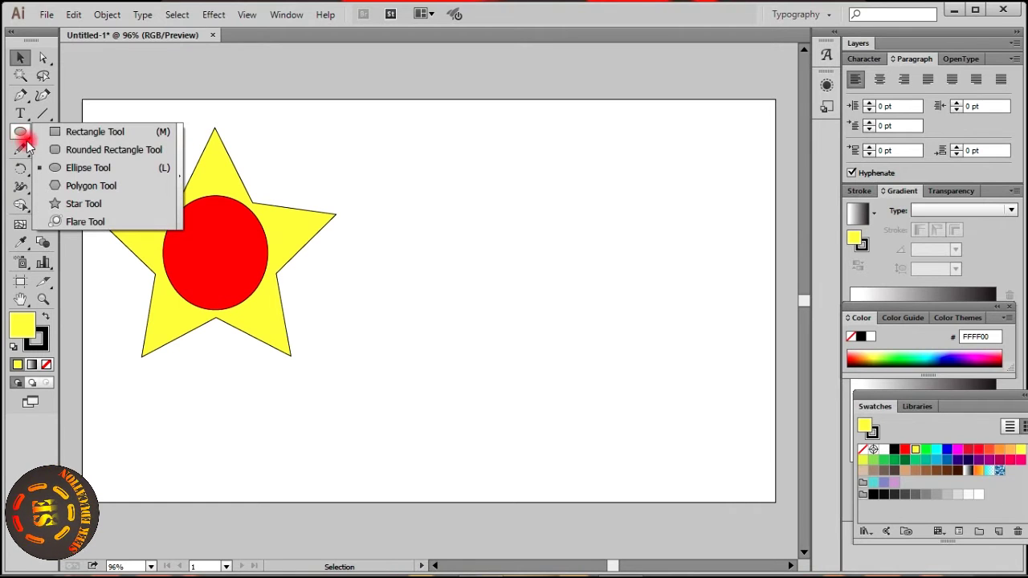
Draw a red-filled rectangle to the right of the star
drag(21, 138, 37, 132)
drag(516, 195, 689, 356)
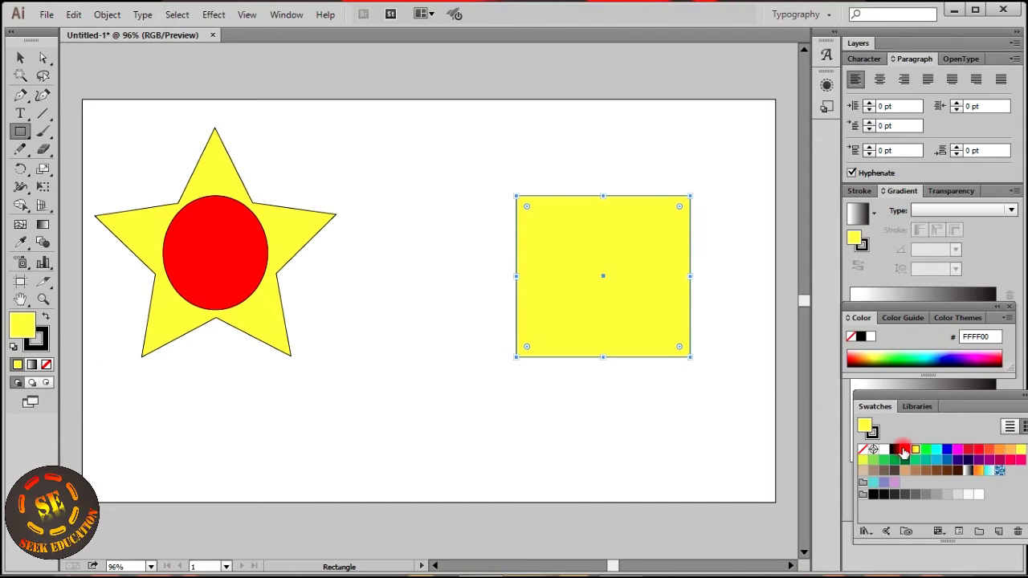
click(905, 450)
click(43, 57)
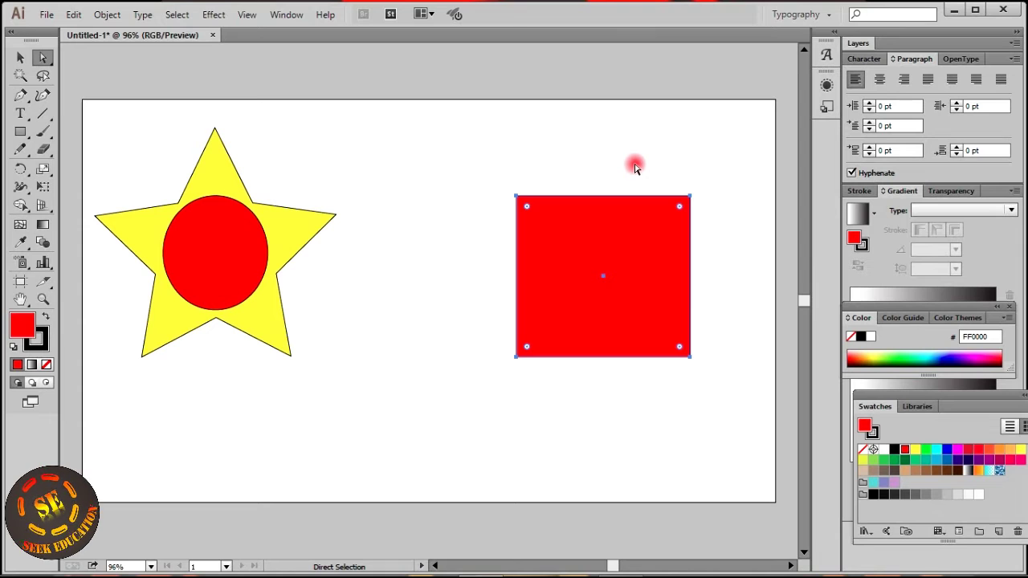
drag(634, 165, 739, 257)
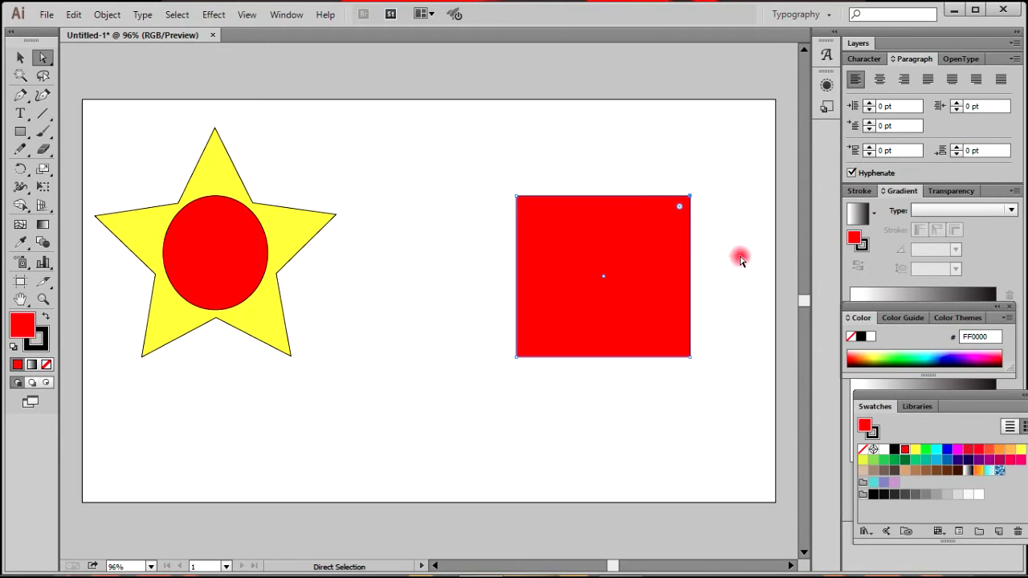
click(219, 119)
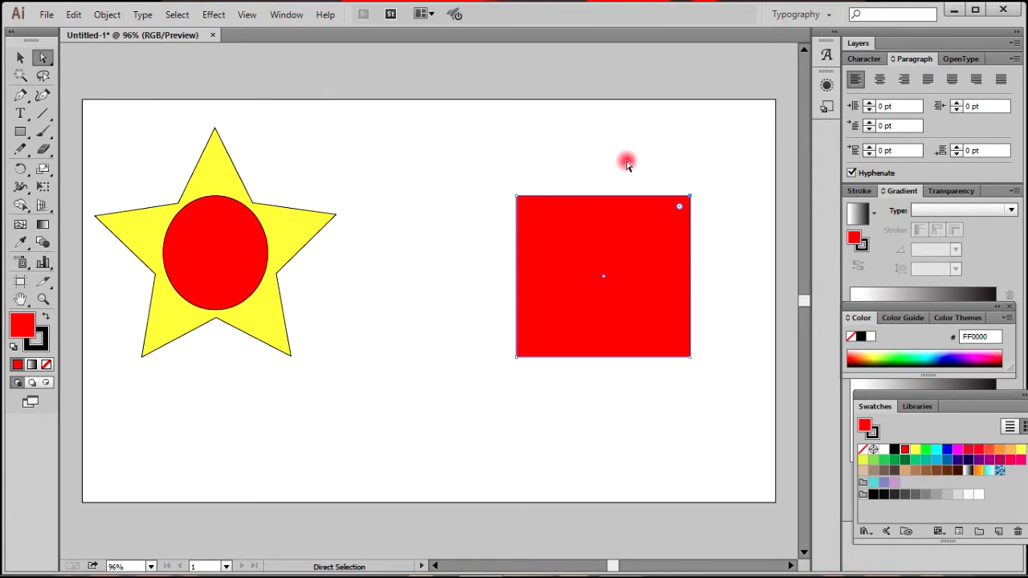
Round the red rectangle's top-right and top-left corners with their live-corner widgets
click(688, 197)
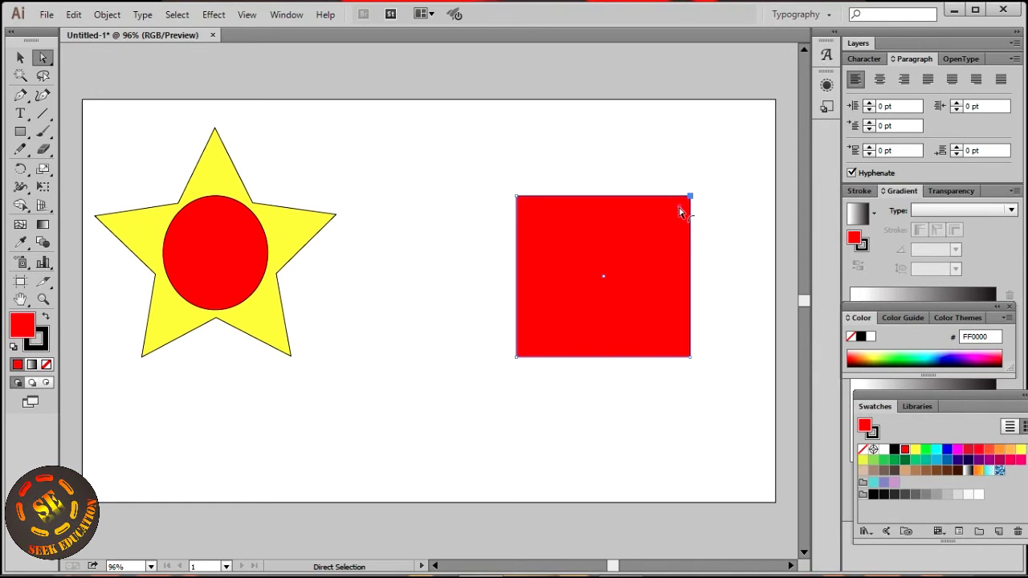
drag(679, 212, 643, 238)
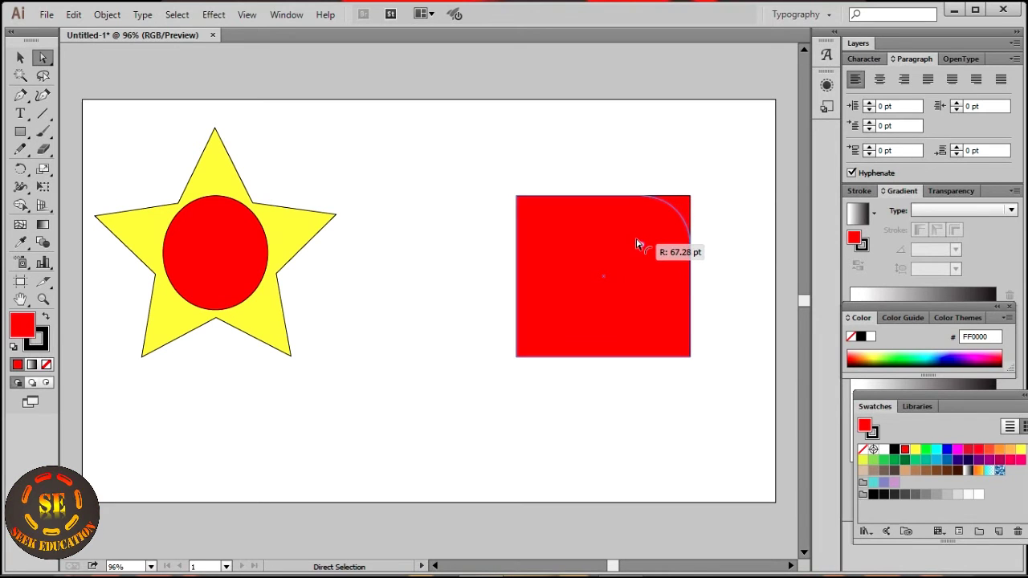
drag(641, 239, 637, 244)
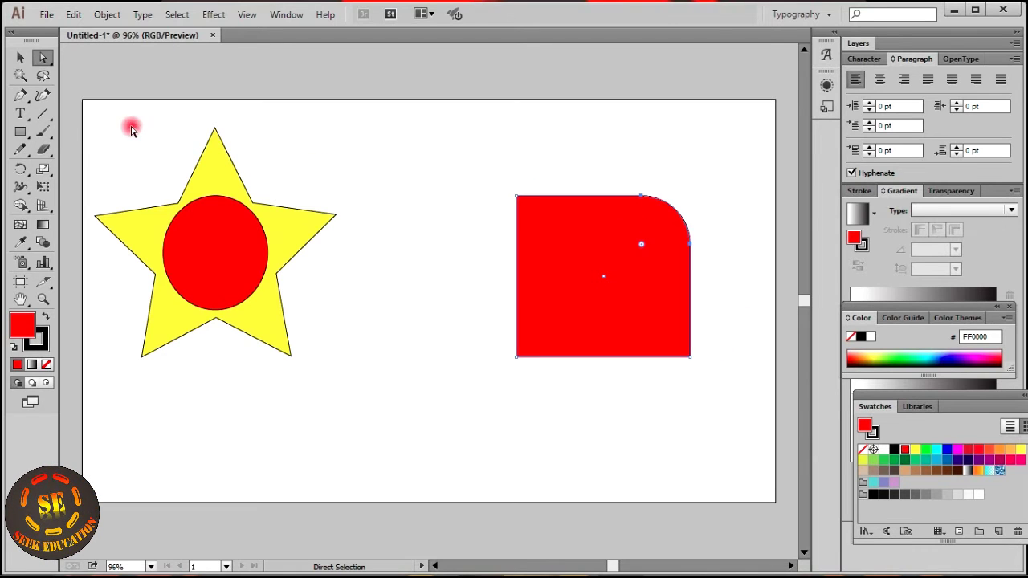
click(482, 185)
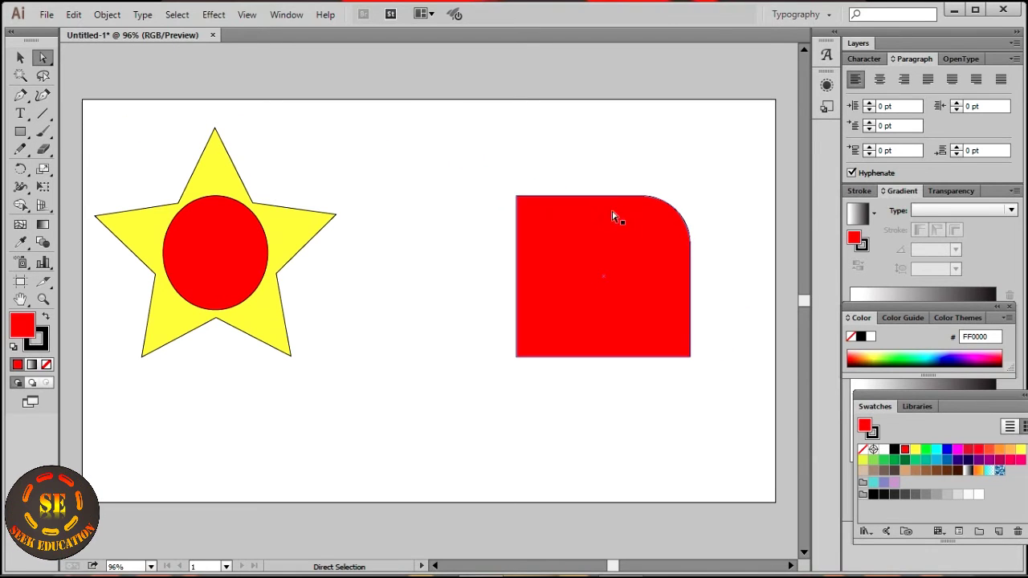
drag(471, 173, 597, 266)
drag(527, 208, 571, 271)
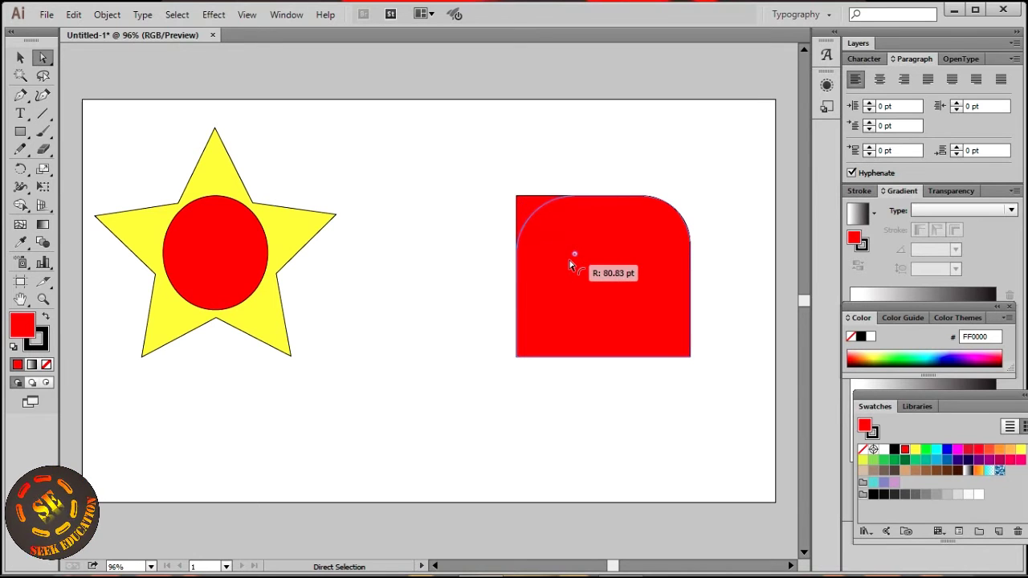
Move the red round-topped shape left and down
click(677, 138)
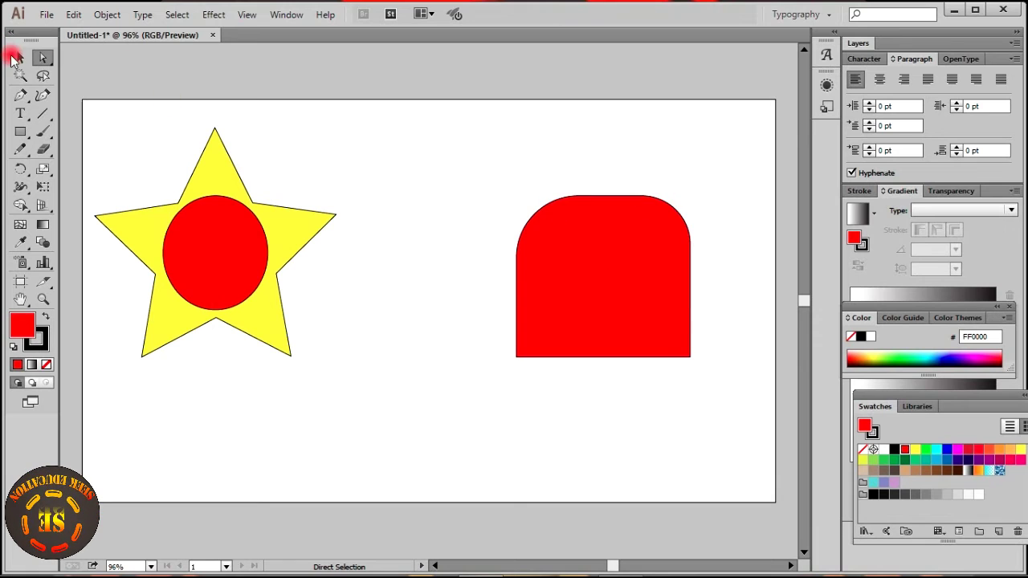
click(20, 57)
drag(655, 273, 535, 311)
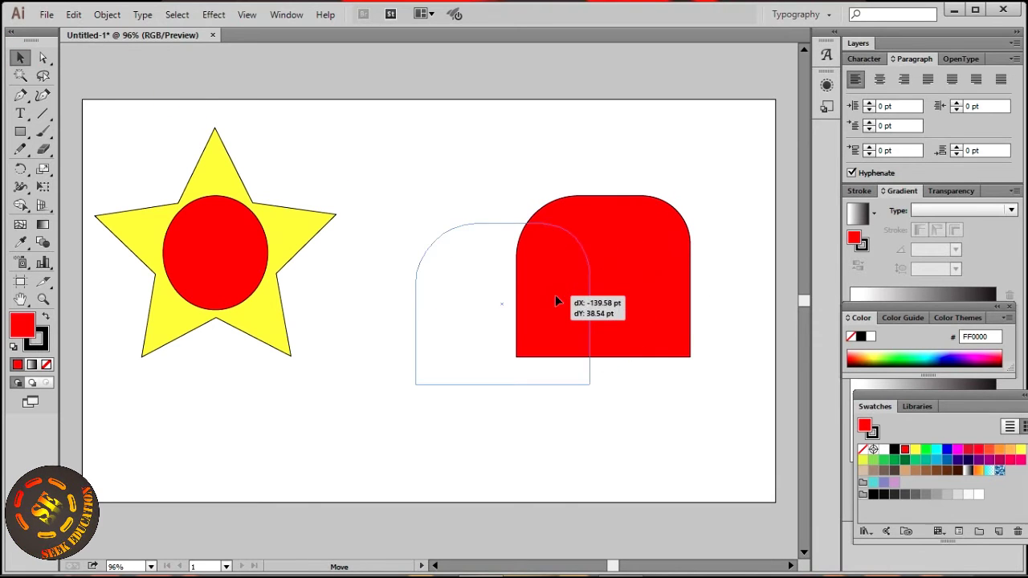
click(659, 289)
click(358, 207)
Draw a red hexagon near the artboard's top right
click(22, 132)
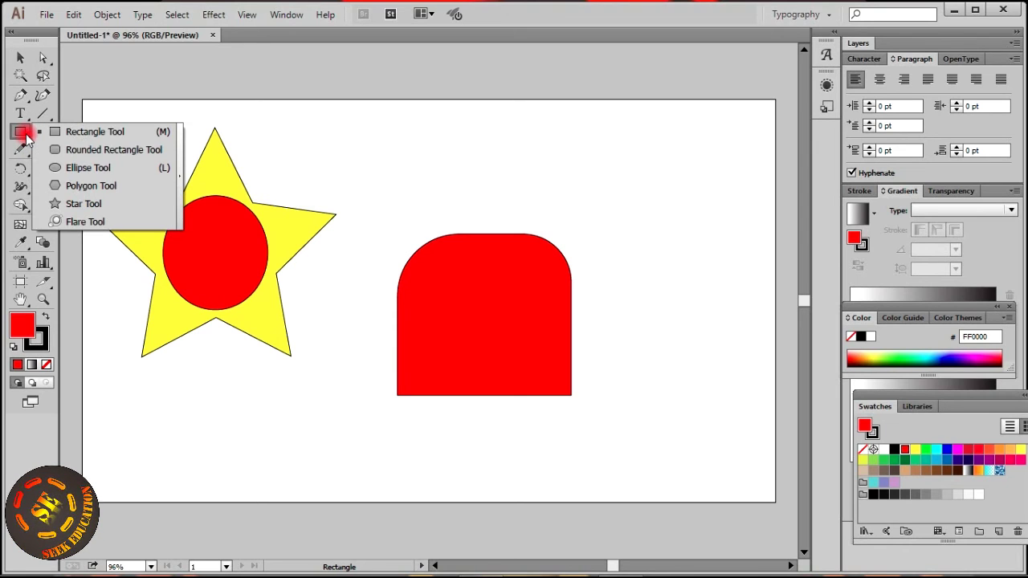
drag(27, 138, 102, 186)
drag(594, 151, 674, 169)
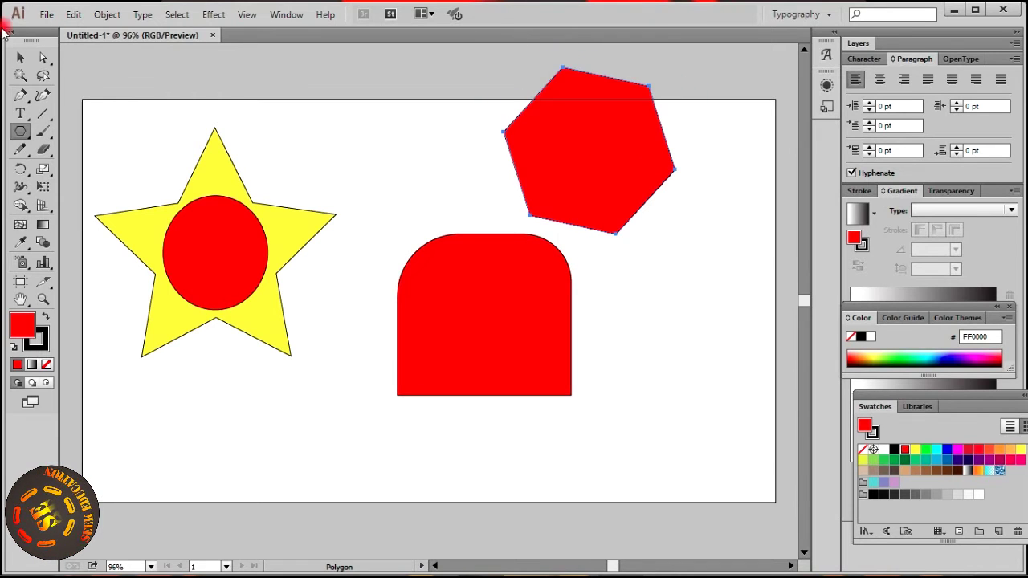
click(20, 56)
Move the hexagon right and down and fill it green
drag(564, 154, 624, 209)
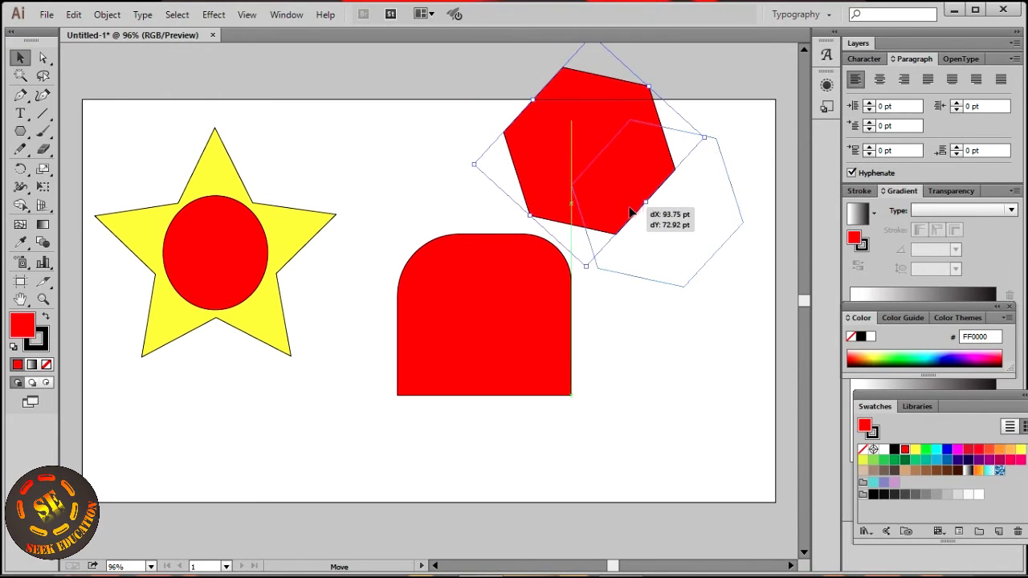
click(667, 339)
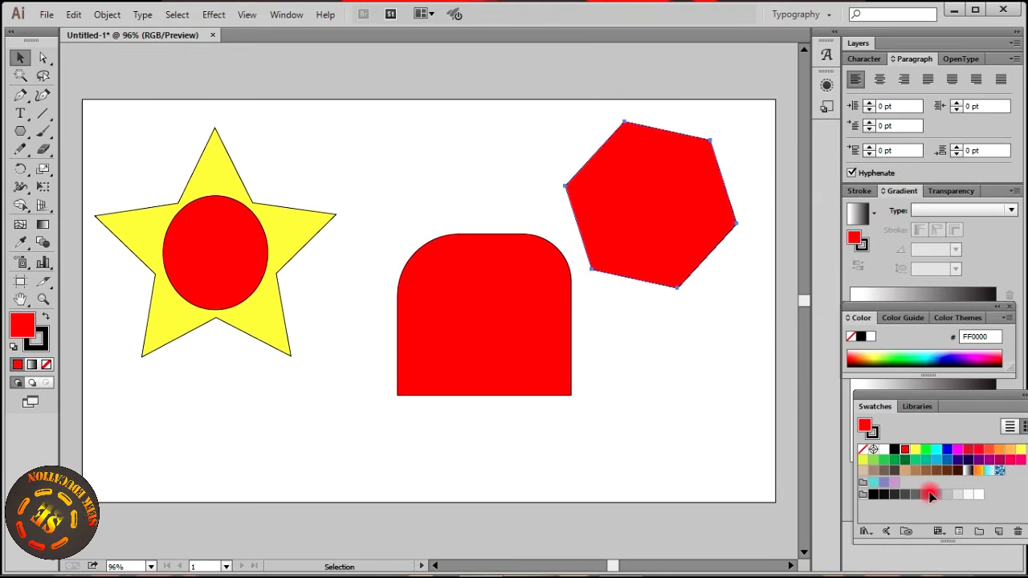
click(925, 449)
Select the hexagon's top anchor and drag it downward into a notch
click(404, 146)
click(43, 57)
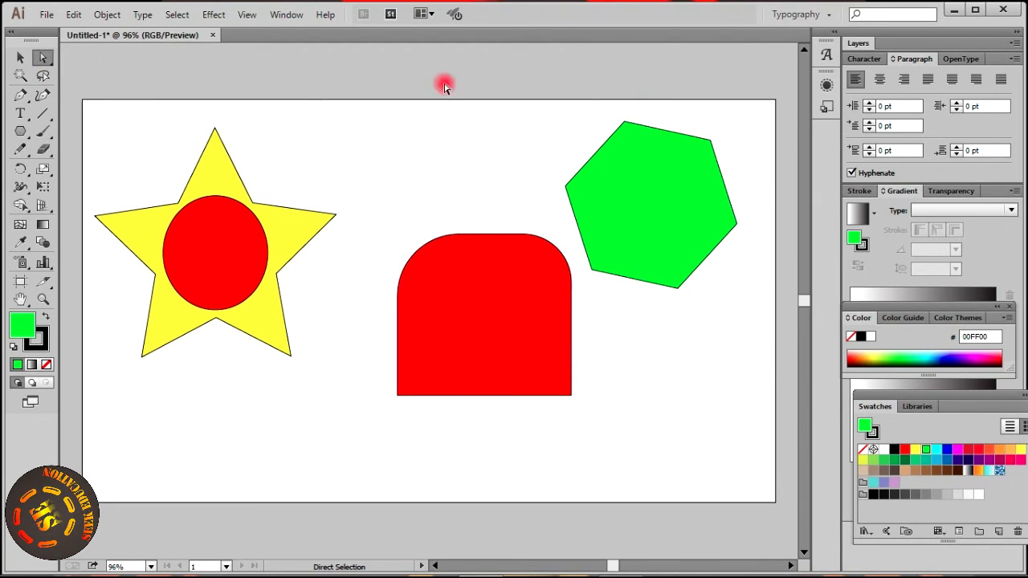
drag(596, 122, 659, 144)
drag(710, 178, 709, 178)
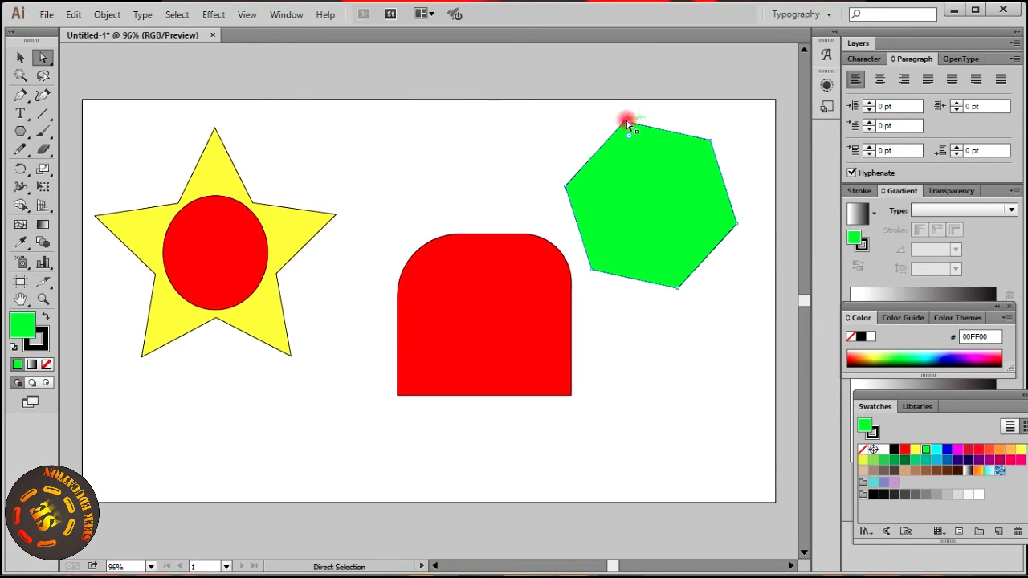
drag(626, 124, 633, 150)
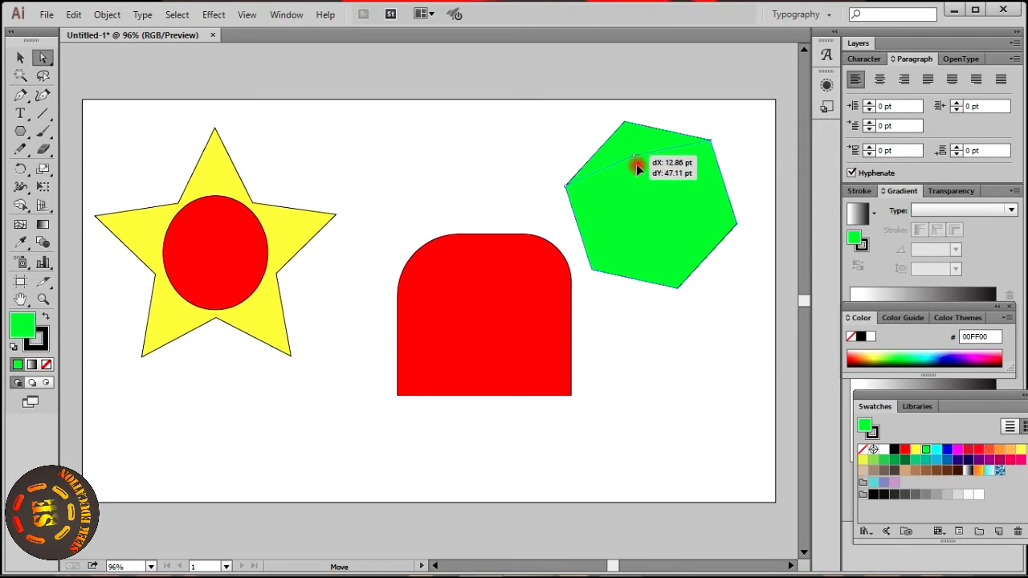
drag(633, 149, 640, 190)
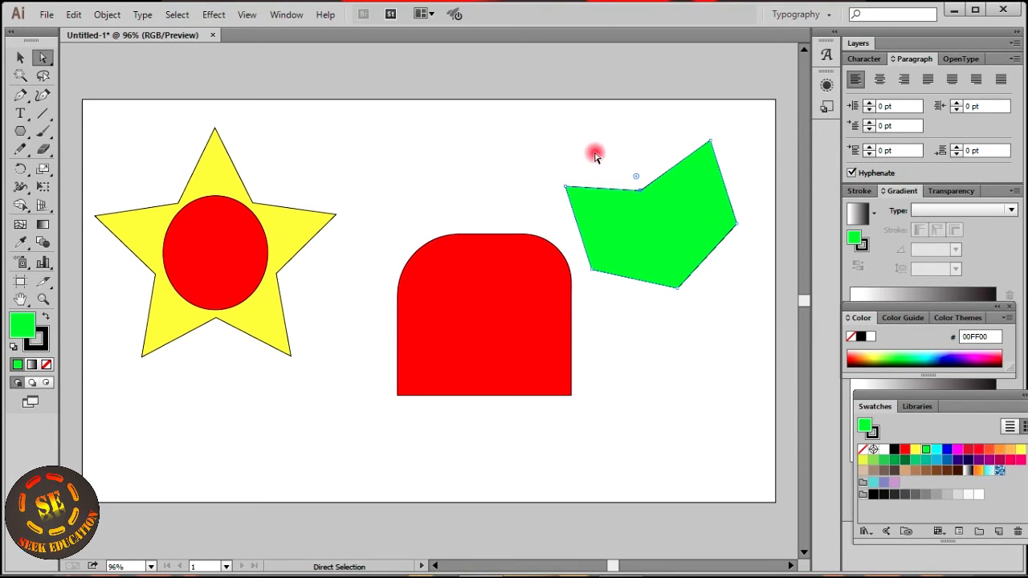
Adjust the green shape's top anchors and rotate it so the notch faces up
click(17, 59)
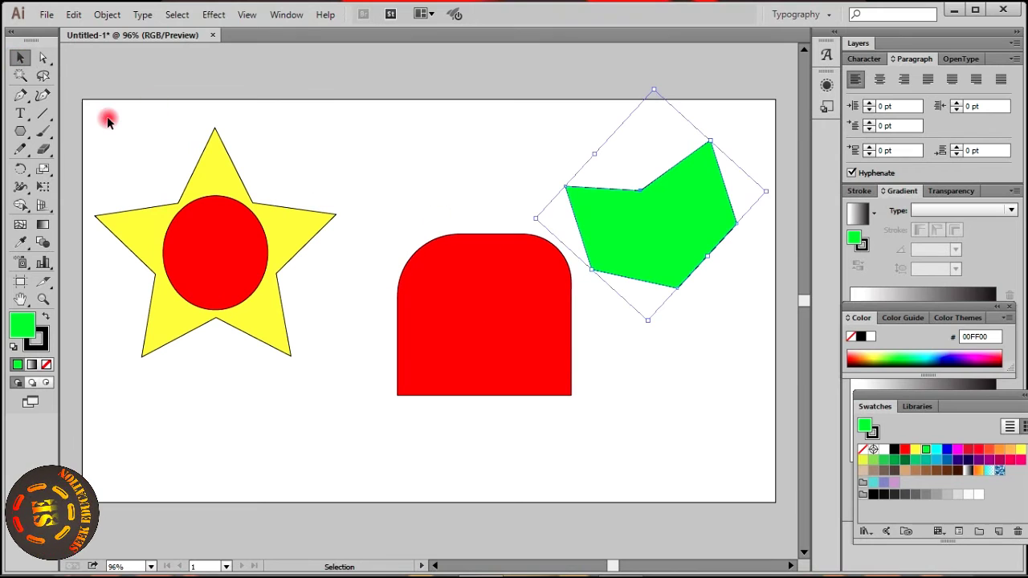
click(45, 57)
drag(533, 152, 780, 195)
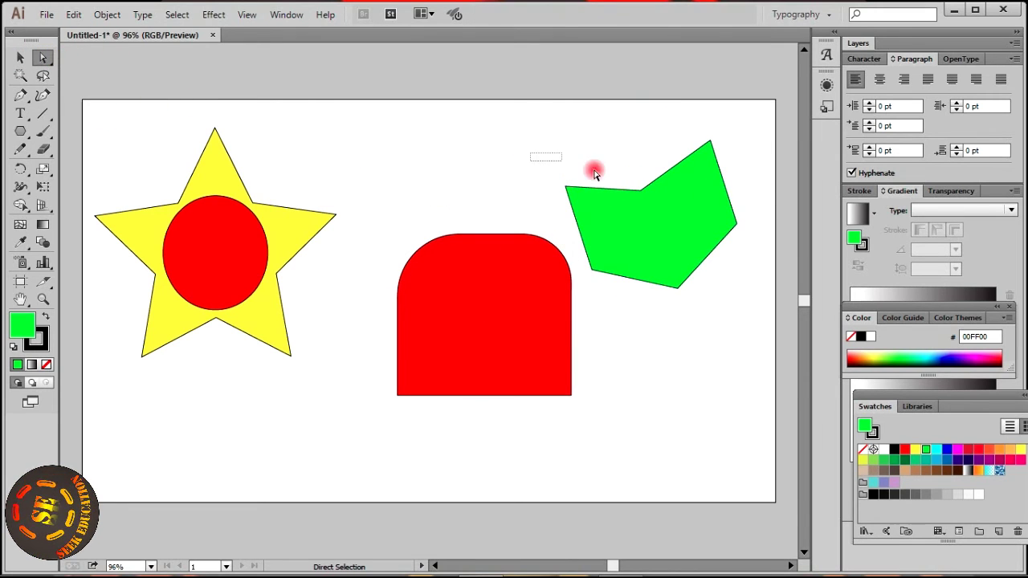
mouse_move(631, 193)
mouse_down()
mouse_move(658, 205)
mouse_move(641, 194)
mouse_up()
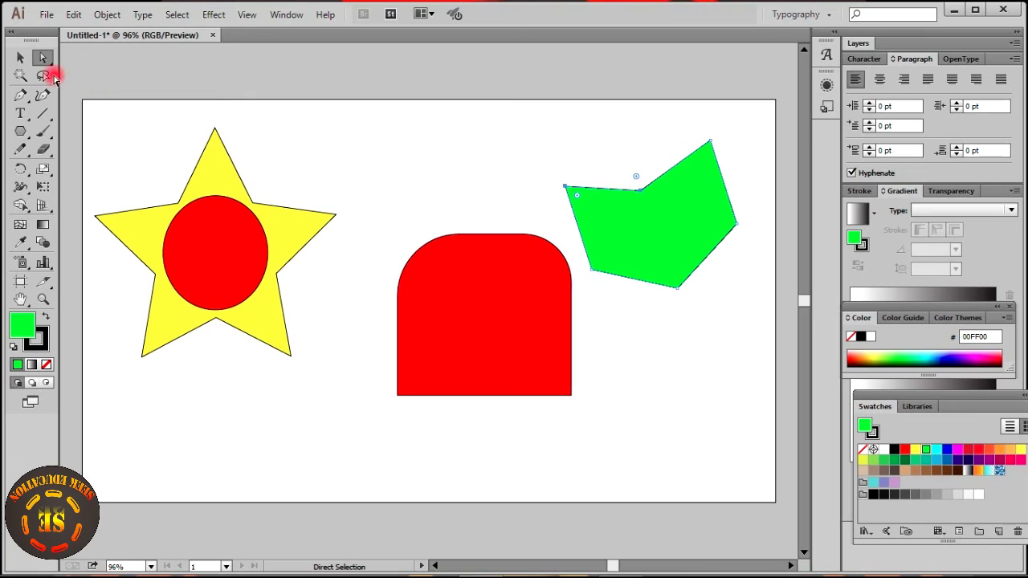
click(20, 57)
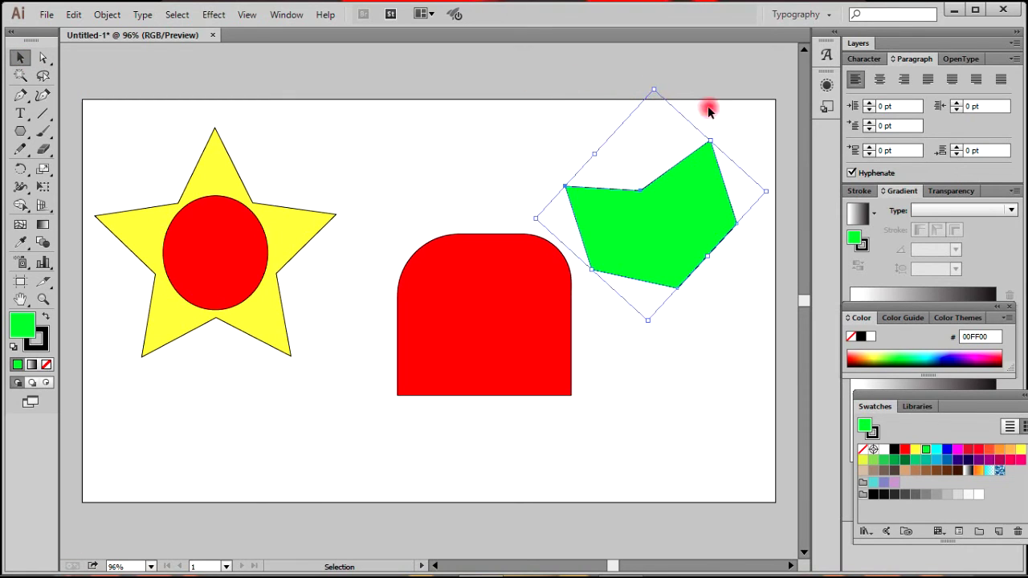
drag(775, 187, 784, 237)
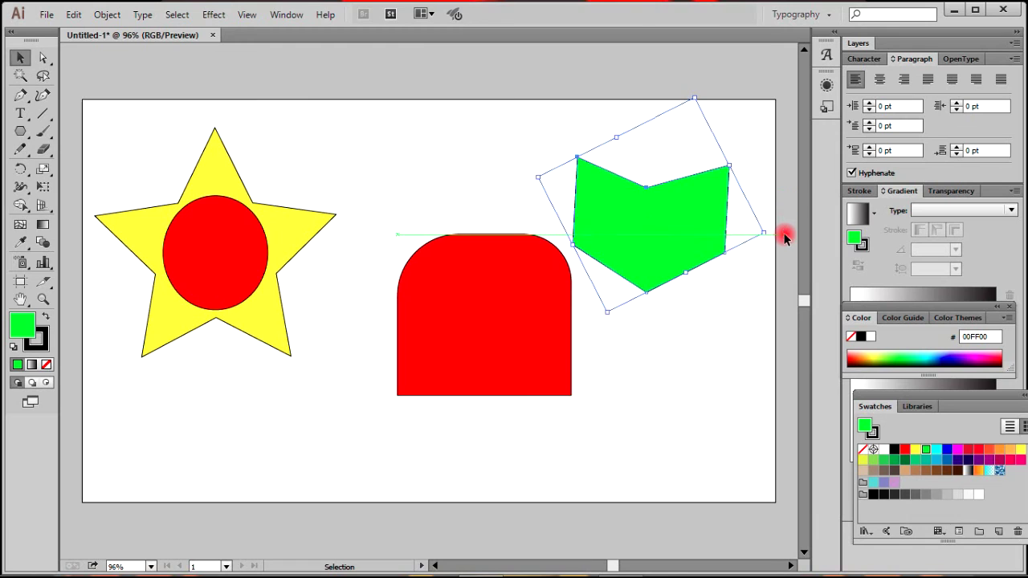
Move the green shape beside the red shape, fine-tune the notch vertex, then minimize Illustrator
click(452, 171)
mouse_move(616, 198)
mouse_down()
mouse_move(642, 252)
mouse_move(675, 281)
mouse_up()
key(a)
click(601, 193)
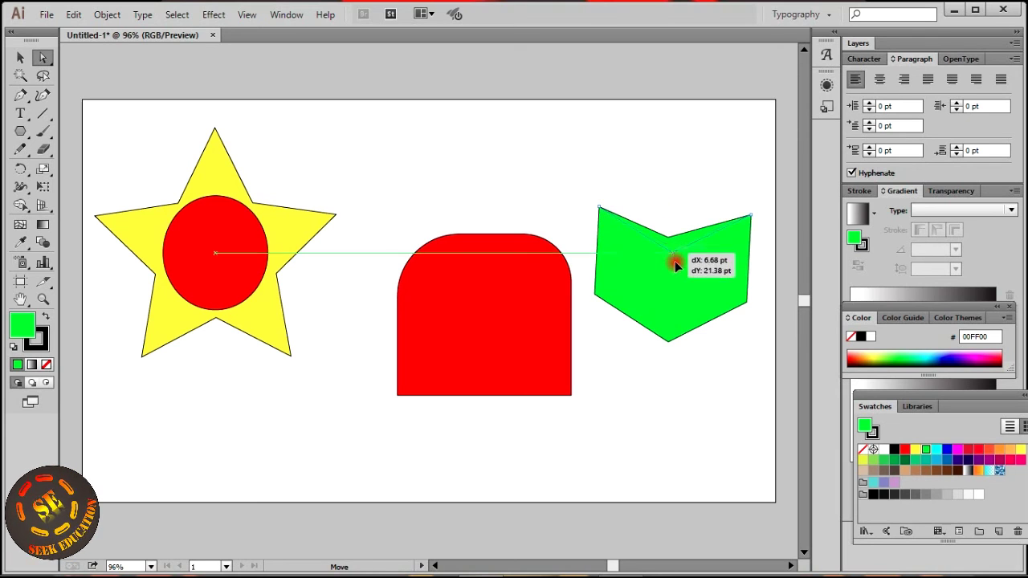
drag(675, 281, 673, 287)
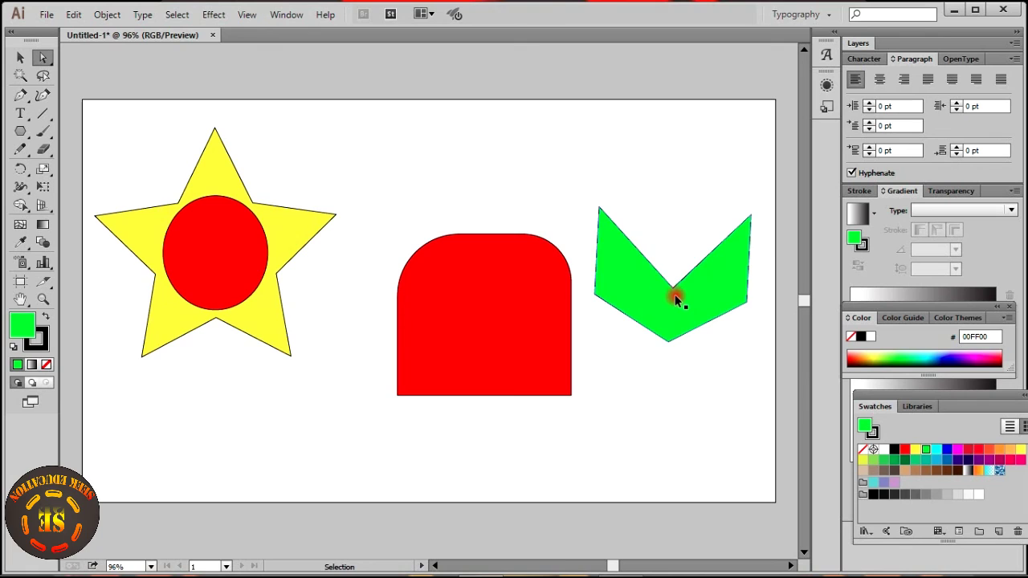
drag(673, 288, 667, 237)
click(669, 185)
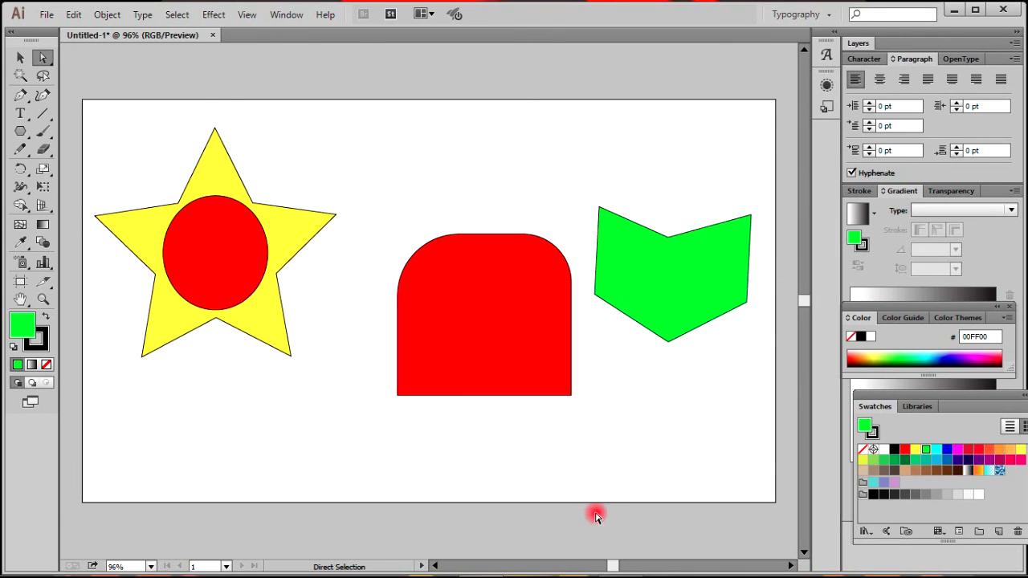
click(954, 10)
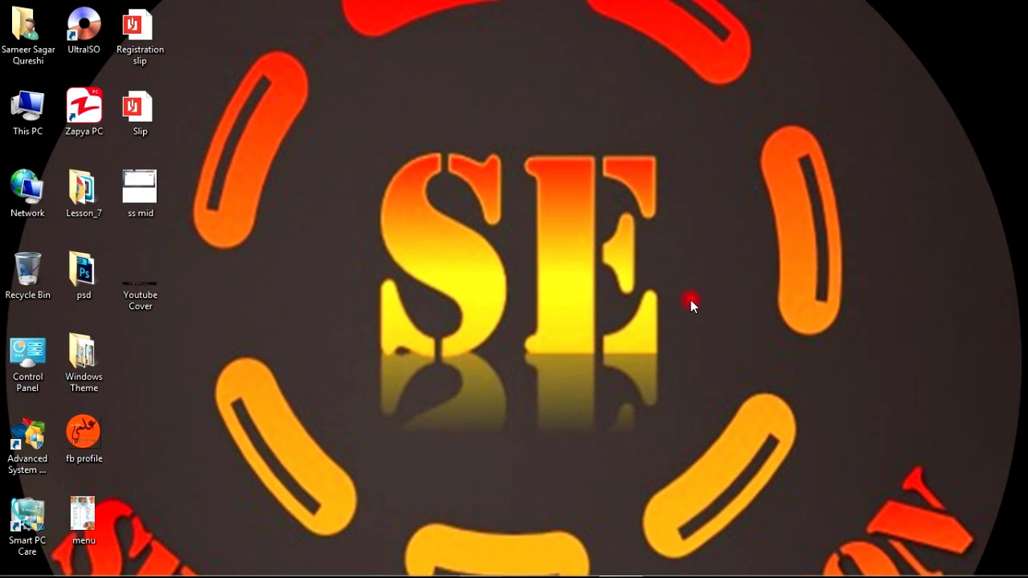